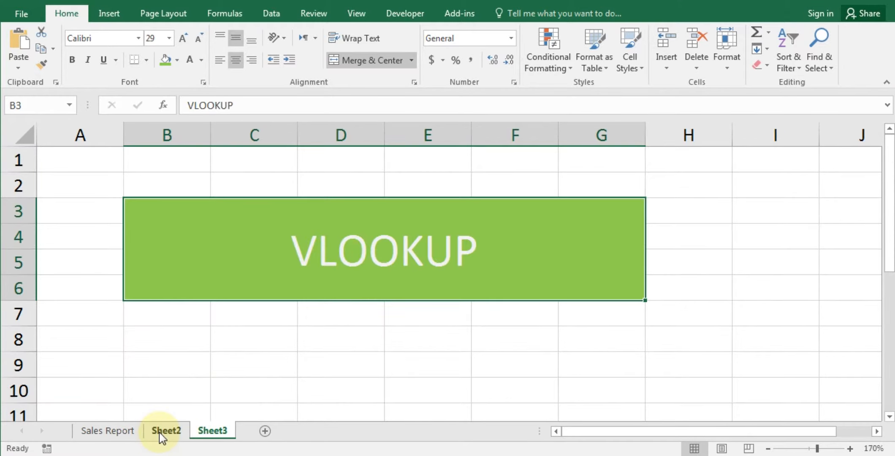
# Examine the product names under Highest selling and their amounts under Daily Sales on Sheet2.
pyautogui.click(131, 207)
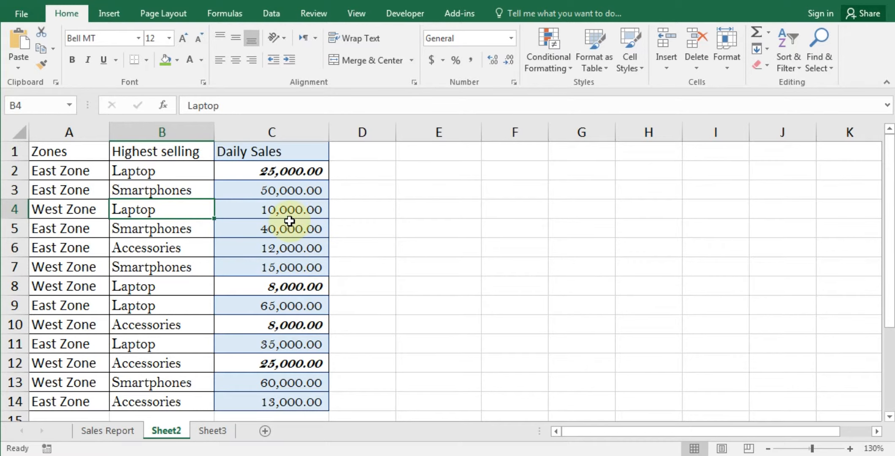
pyautogui.moveTo(270, 172); pyautogui.dragTo(264, 399)
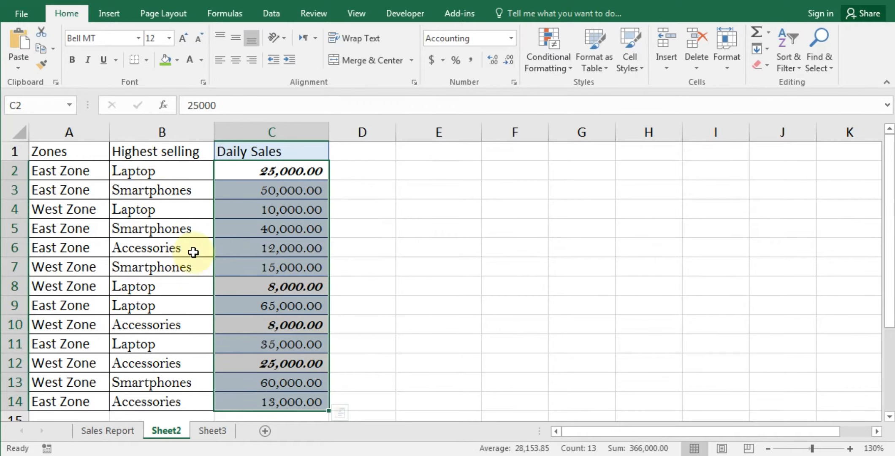
pyautogui.click(126, 192)
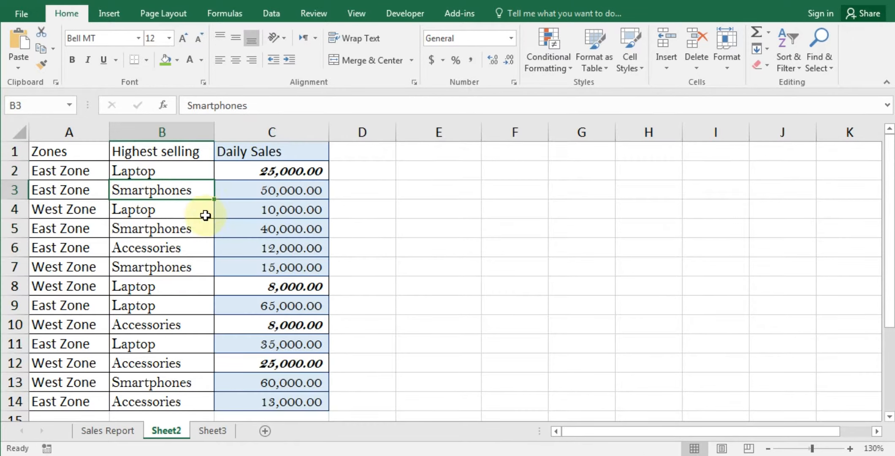
pyautogui.click(290, 196)
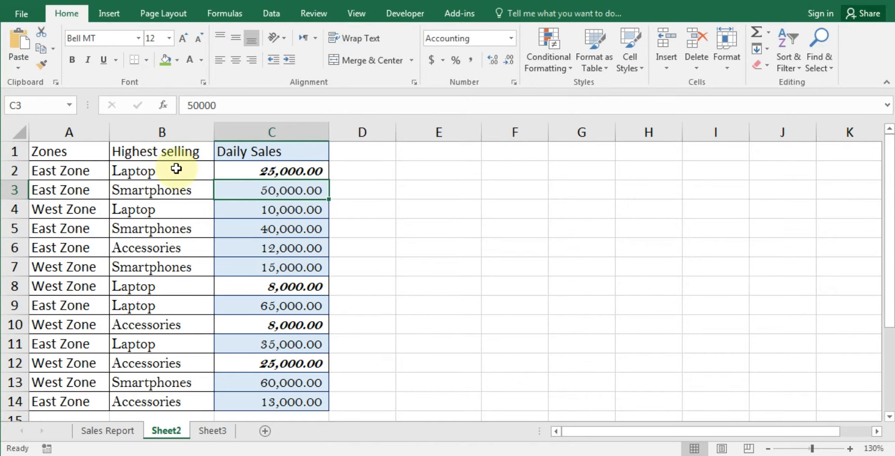
pyautogui.moveTo(176, 148); pyautogui.dragTo(165, 324)
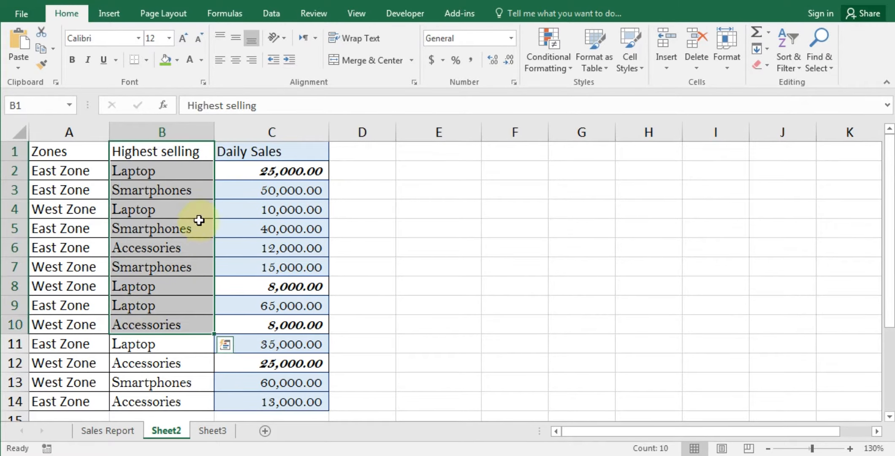
pyautogui.click(273, 134)
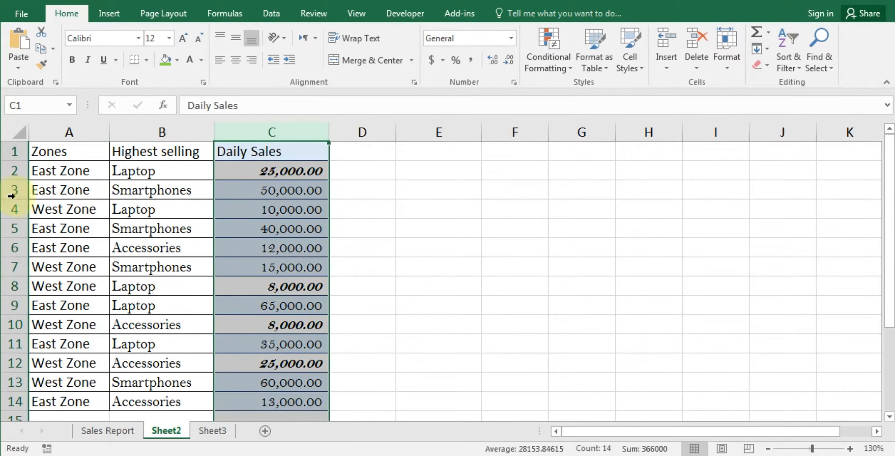
pyautogui.click(5, 190)
pyautogui.click(267, 131)
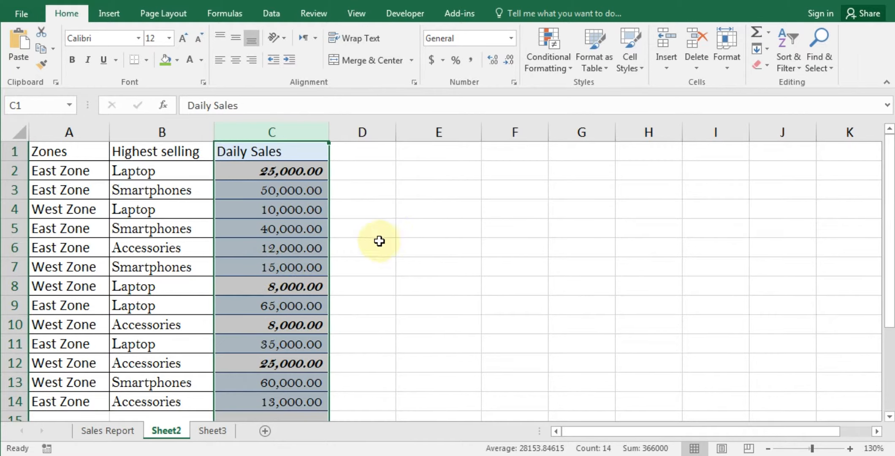
pyautogui.click(430, 270)
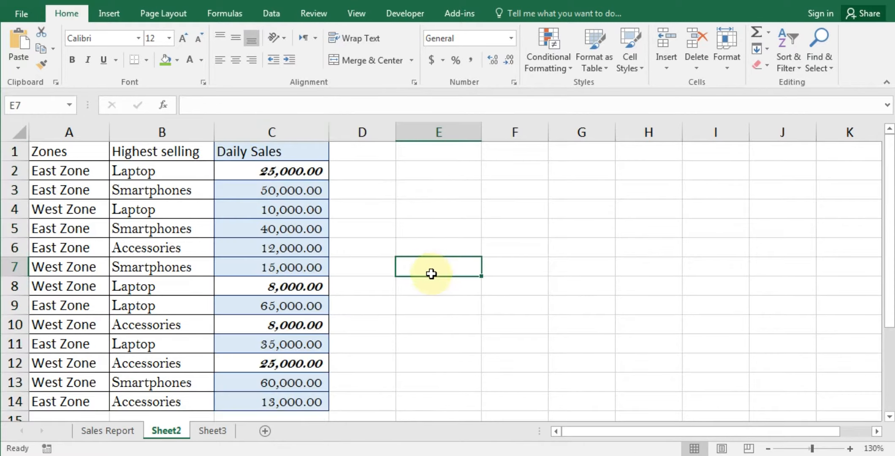
# Start a VLOOKUP formula in cell E4 with E1 as the lookup value and B2:C14 as the table array.
pyautogui.click(433, 209)
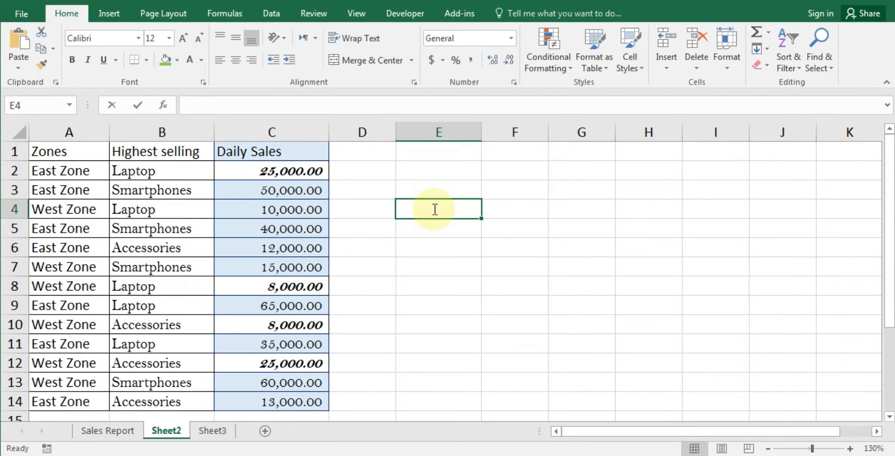
pyautogui.write('=')
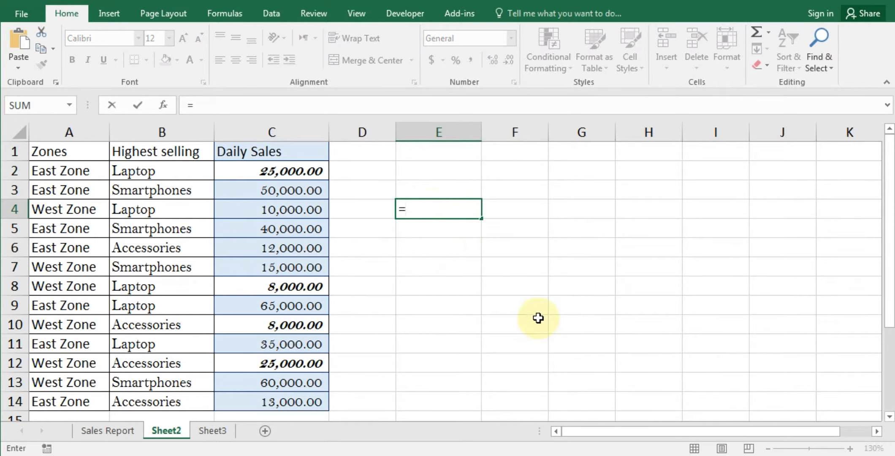
pyautogui.write('VLOO')
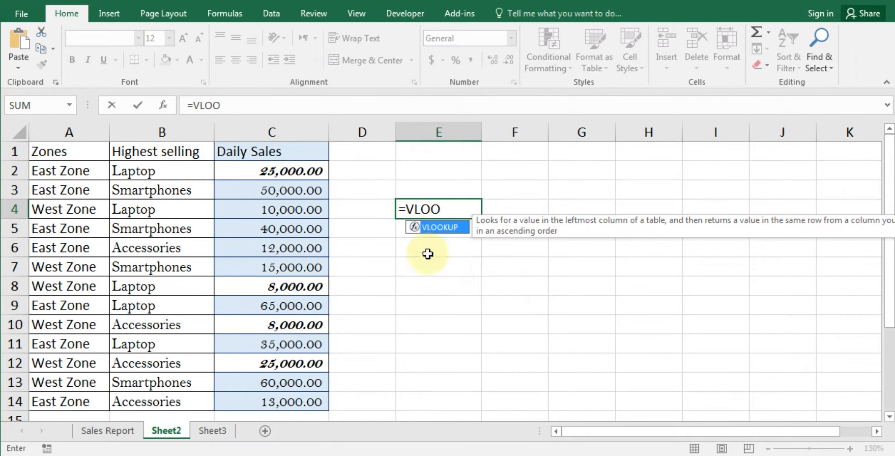
pyautogui.press('Tab')
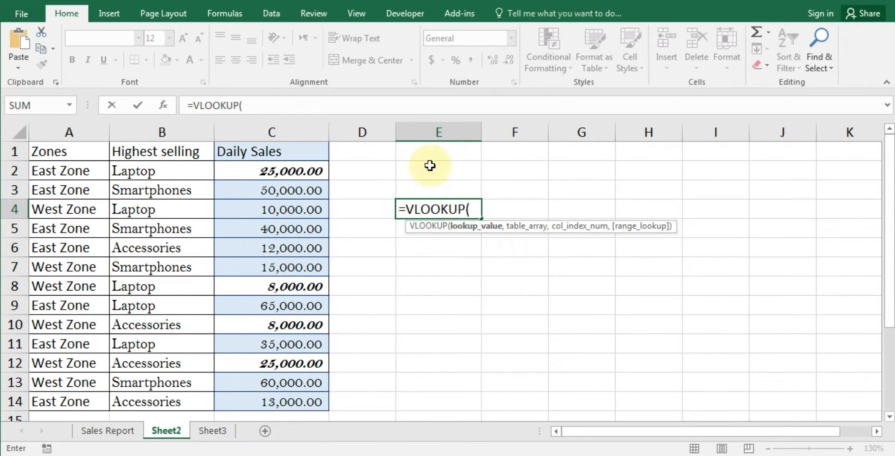
pyautogui.click(429, 154)
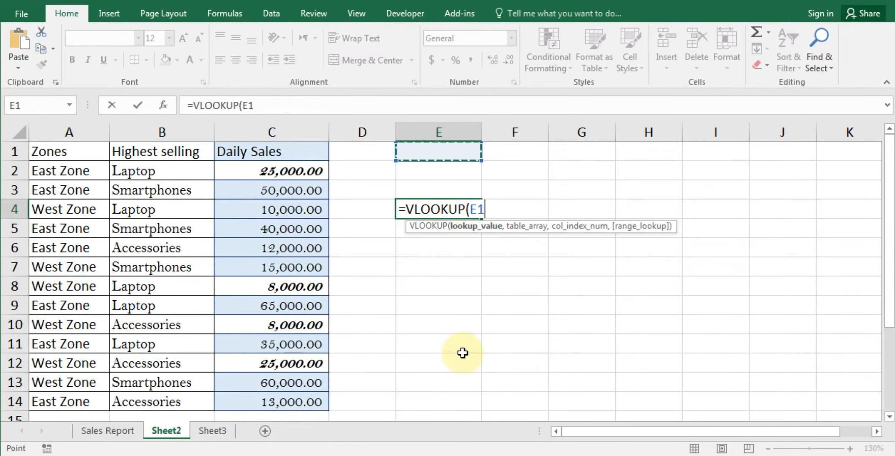
pyautogui.write(',')
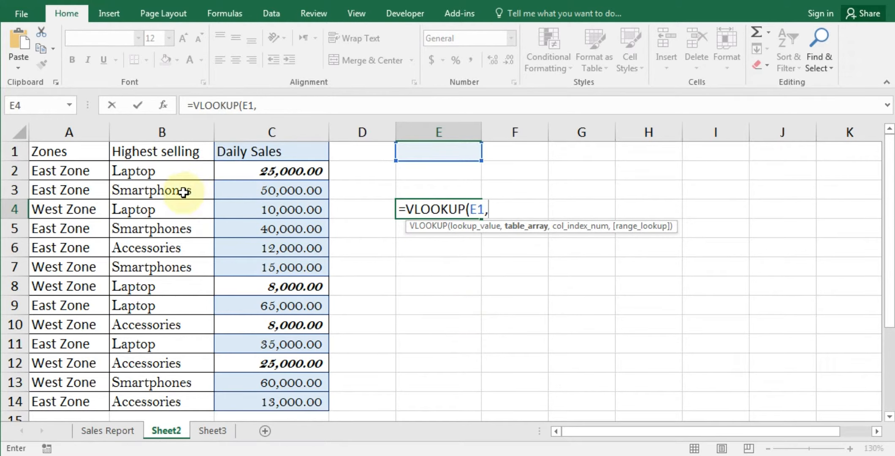
pyautogui.moveTo(157, 171); pyautogui.dragTo(268, 395)
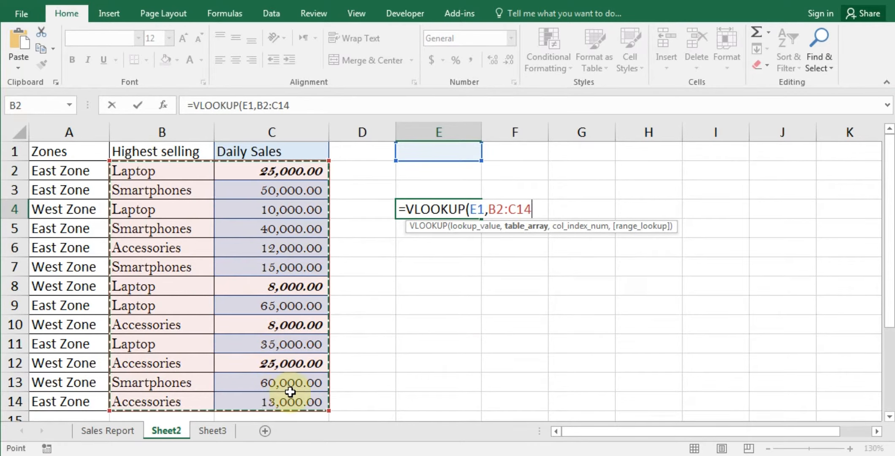
# Complete the VLOOKUP formula in E4 with column index 2 and FALSE for an exact match.
pyautogui.write(',')
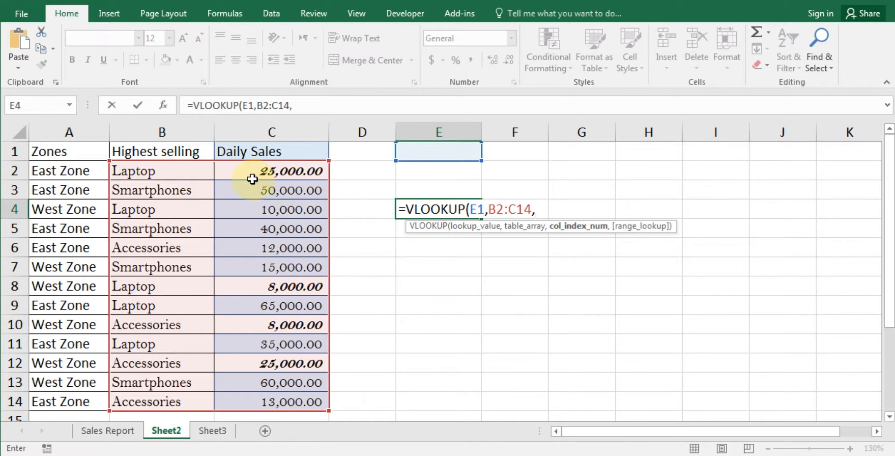
pyautogui.write('2')
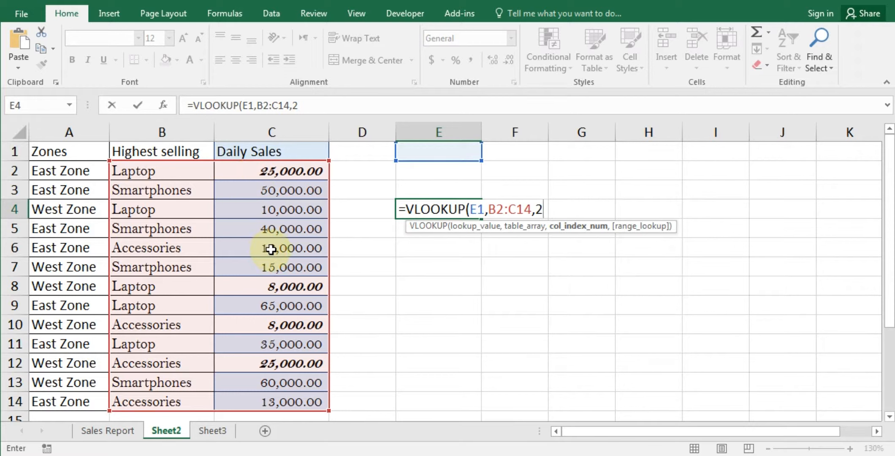
pyautogui.write(',')
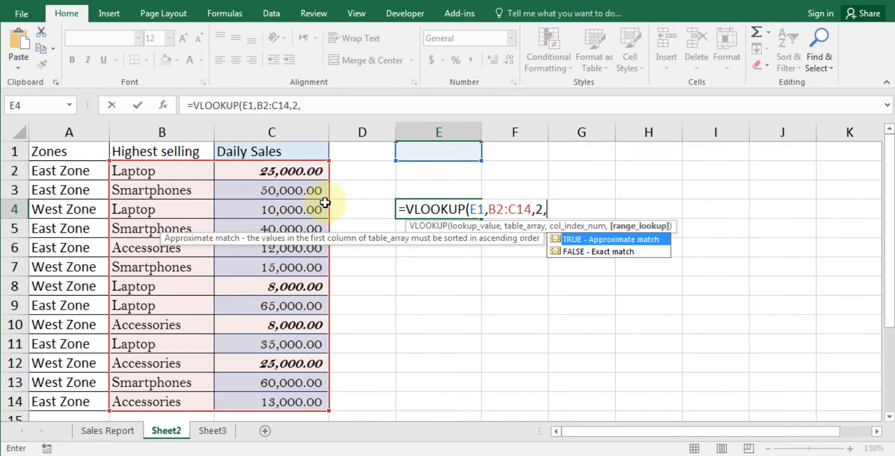
pyautogui.click(588, 252)
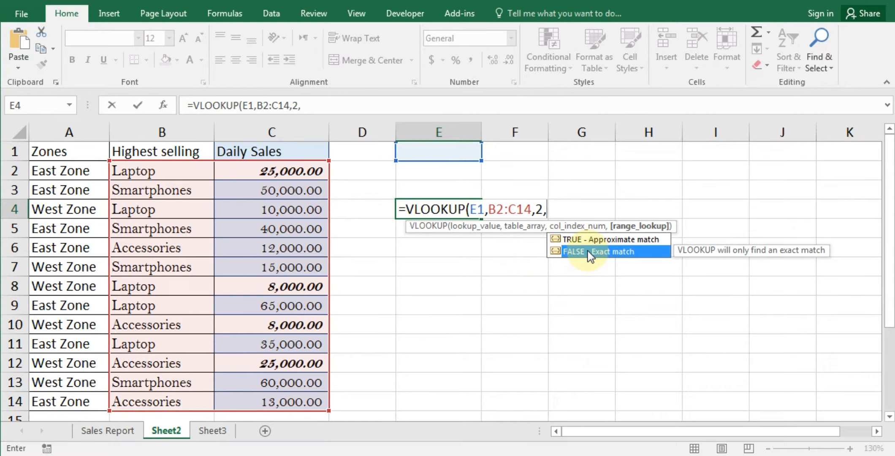
pyautogui.doubleClick(589, 252)
pyautogui.write(')')
pyautogui.press('Return')
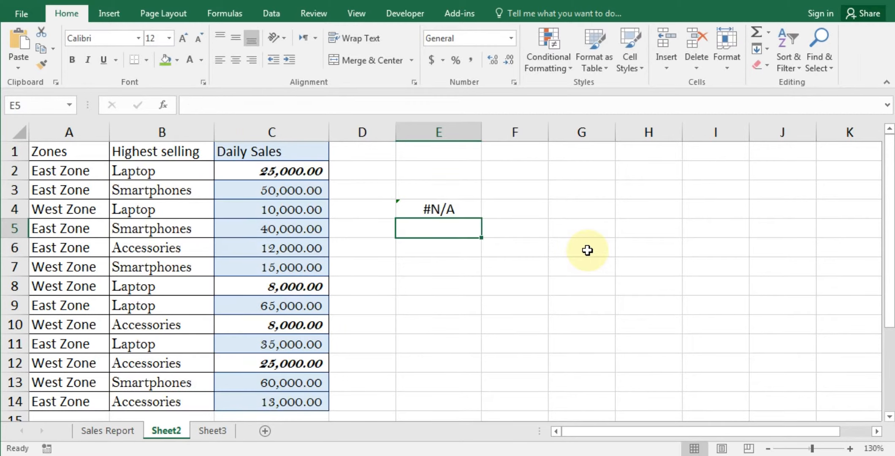
# Enter LAPTOP in cell E1 as the value for the VLOOKUP formula to look up.
pyautogui.click(430, 153)
pyautogui.click(445, 208)
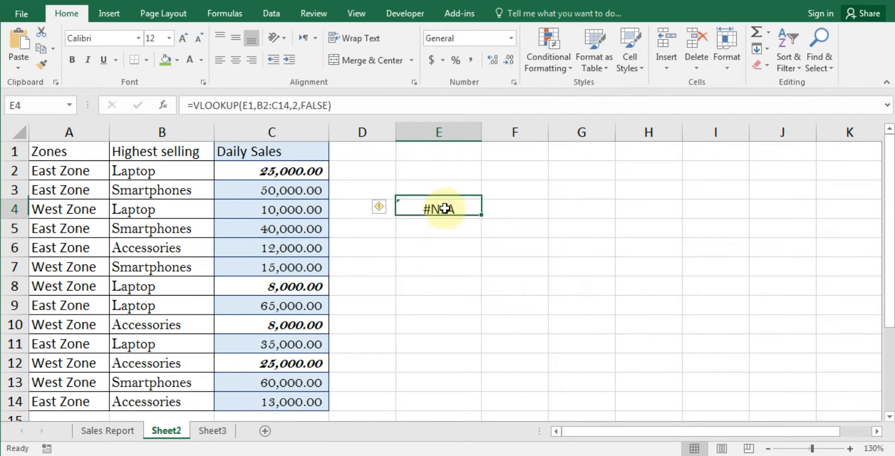
pyautogui.click(442, 153)
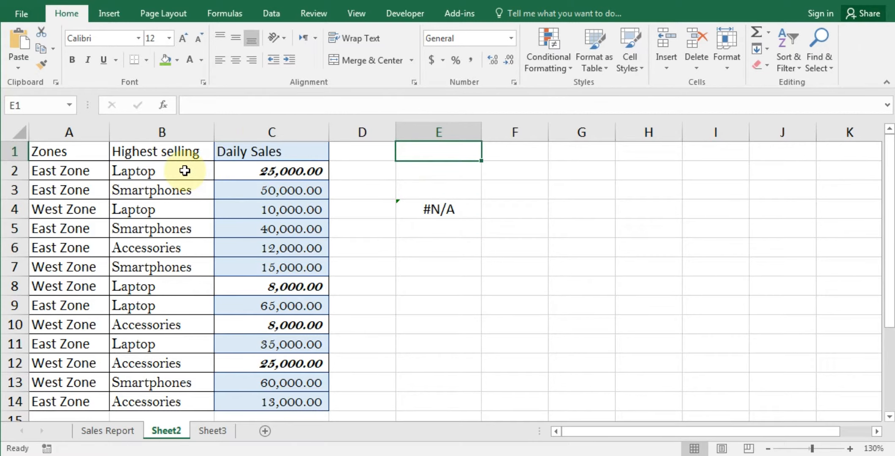
pyautogui.write('LAPTO[')
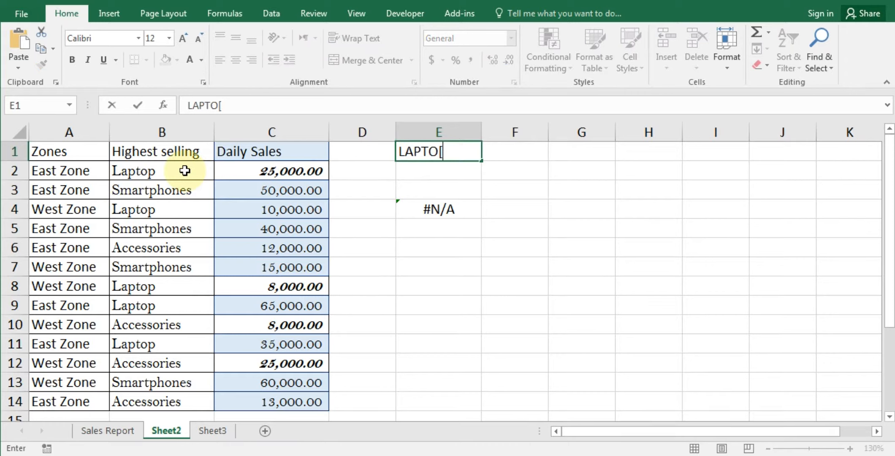
pyautogui.press('BackSpace')
pyautogui.write('P')
pyautogui.press('Return')
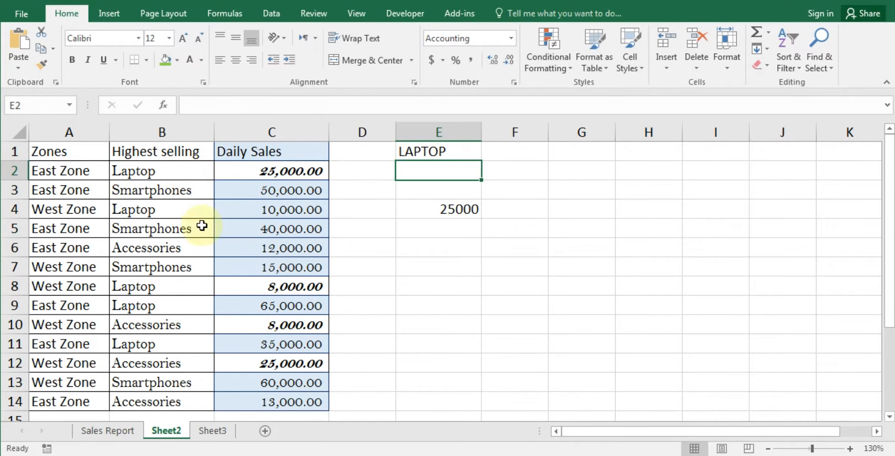
# Check the lookup result in E4 and change the product name in cell B2 to LaptopS.
pyautogui.click(437, 209)
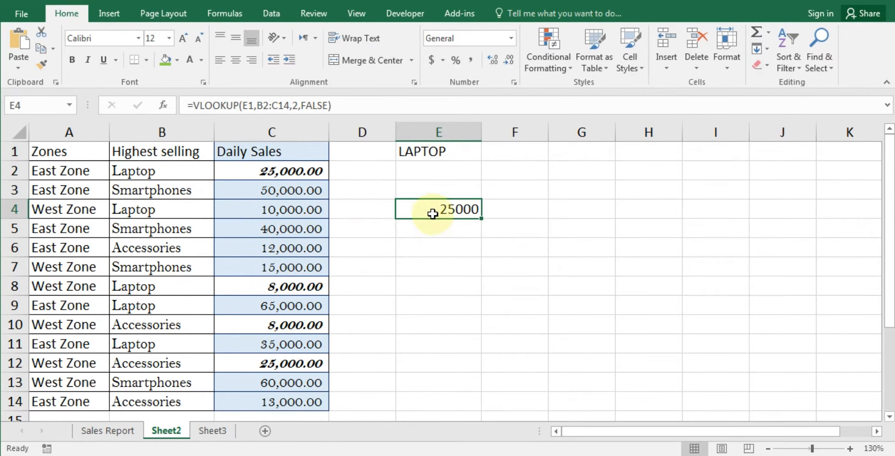
pyautogui.click(190, 172)
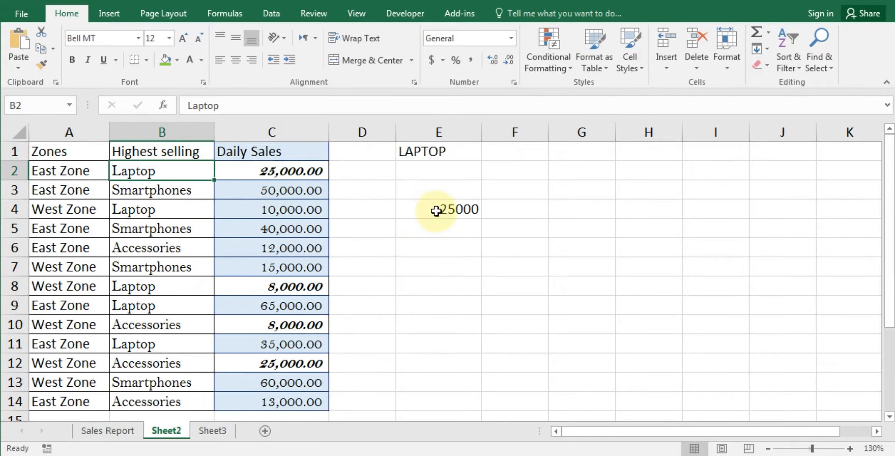
pyautogui.doubleClick(178, 173)
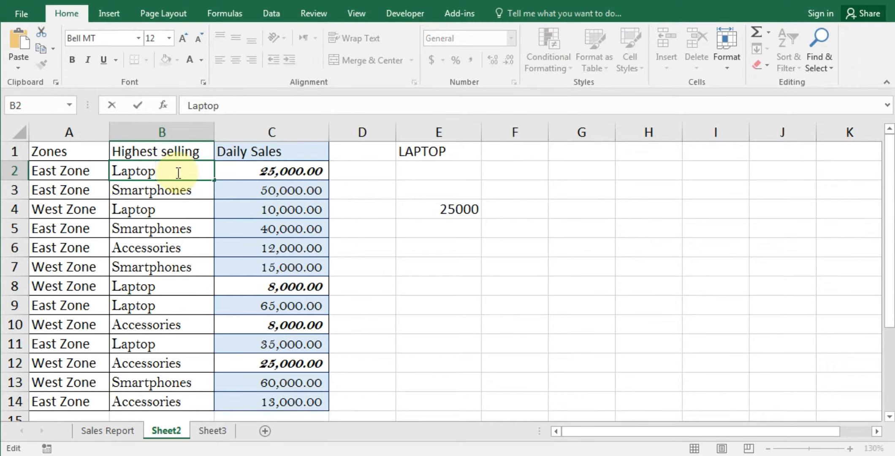
pyautogui.write('S')
pyautogui.press('Return')
pyautogui.click(177, 172)
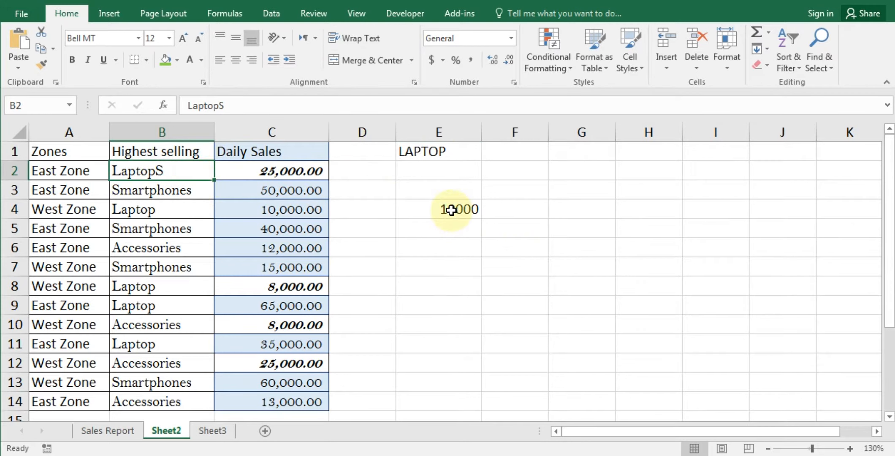
# Change the range lookup argument of the VLOOKUP formula in E4 to TRUE for an approximate match.
pyautogui.click(454, 209)
pyautogui.doubleClick(452, 209)
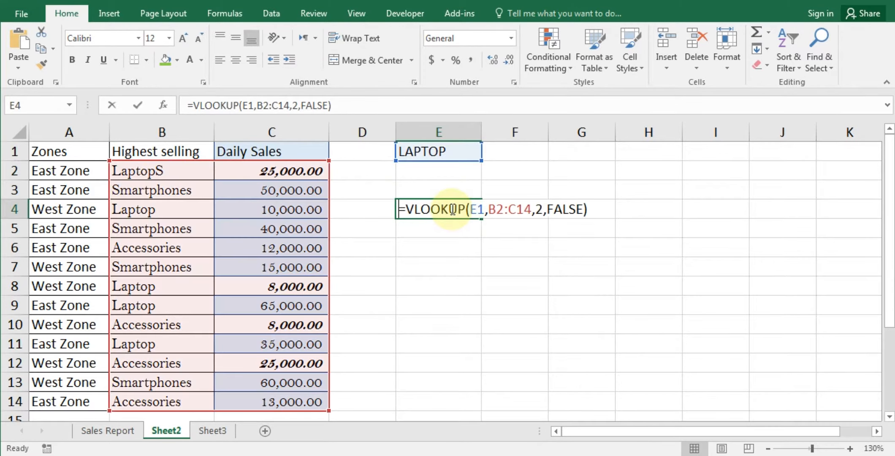
pyautogui.click(576, 209)
pyautogui.press('End')
pyautogui.press('BackSpace')
pyautogui.press('BackSpace')
pyautogui.press('BackSpace')
pyautogui.press('BackSpace')
pyautogui.press('BackSpace')
pyautogui.press('BackSpace')
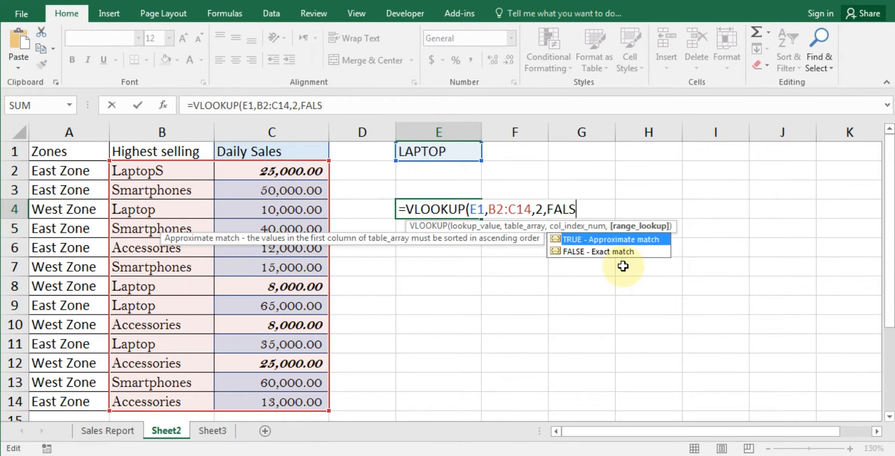
pyautogui.press('Down')
pyautogui.press('Up')
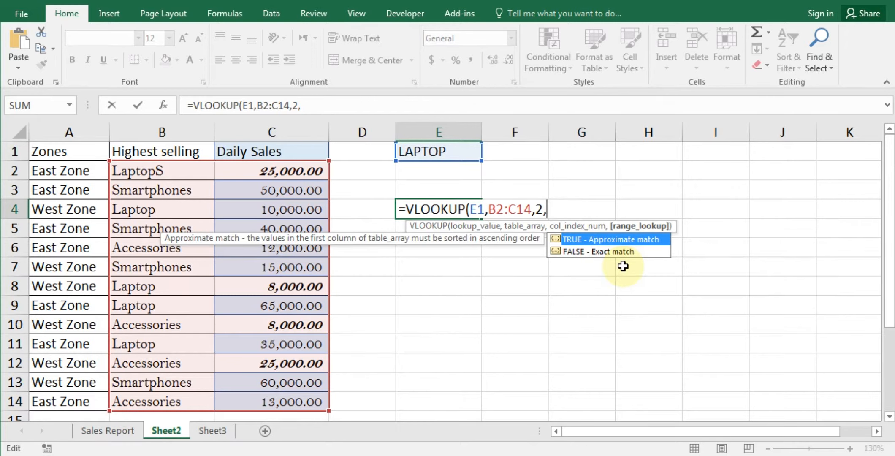
pyautogui.press('Tab')
pyautogui.write(')')
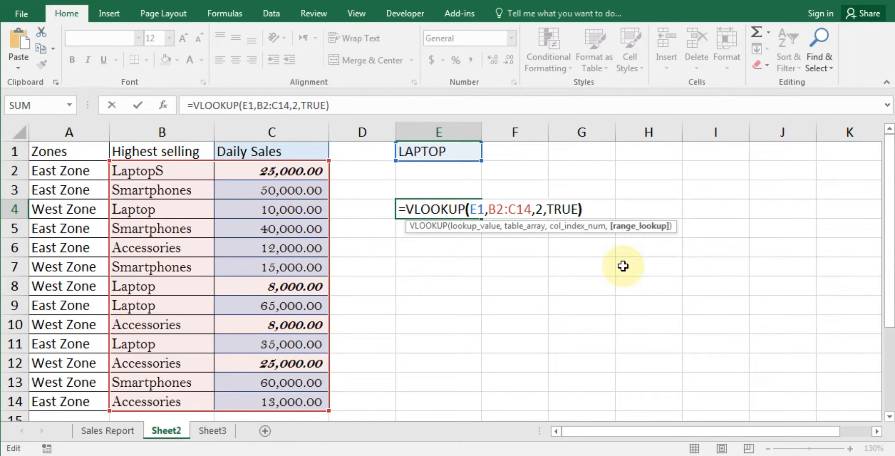
pyautogui.press('Return')
pyautogui.press('Up')
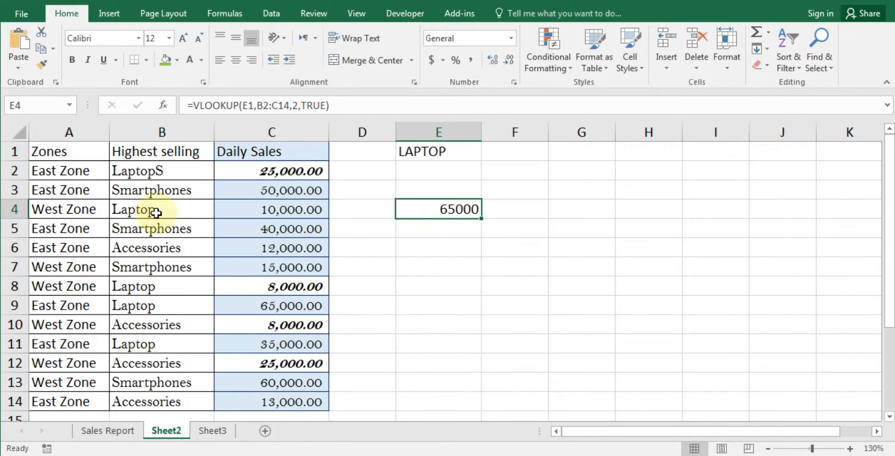
# Compare the Laptop entries and sales amounts in rows 4 and 9 with the lookup result in E4.
pyautogui.moveTo(136, 304); pyautogui.dragTo(290, 308)
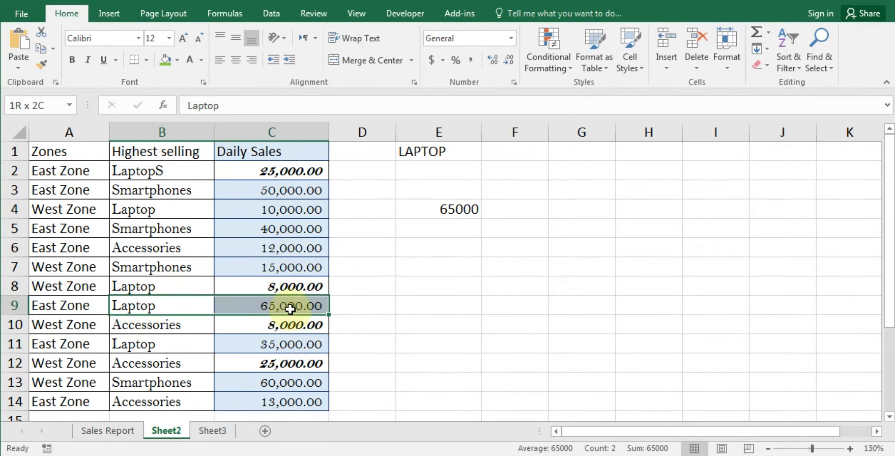
pyautogui.click(159, 207)
pyautogui.moveTo(160, 207); pyautogui.dragTo(248, 218)
pyautogui.moveTo(156, 304); pyautogui.dragTo(240, 304)
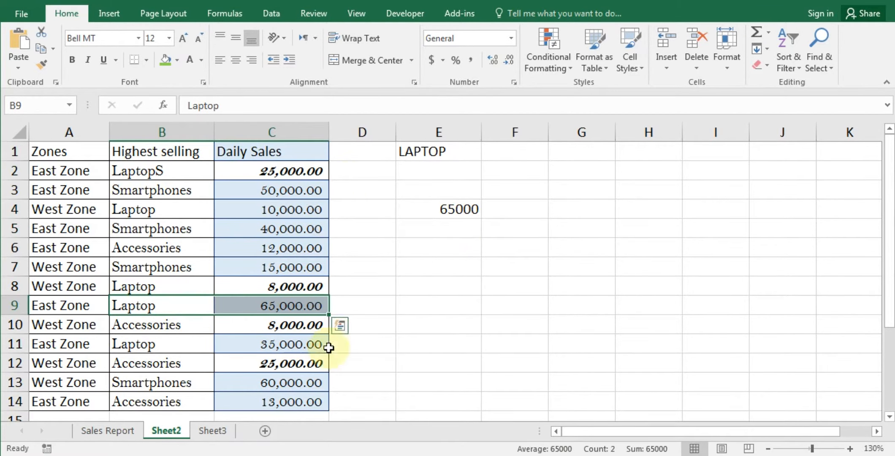
# Review the lookup value in cell E1 and the approximate-match VLOOKUP formula in cell E4.
pyautogui.click(449, 155)
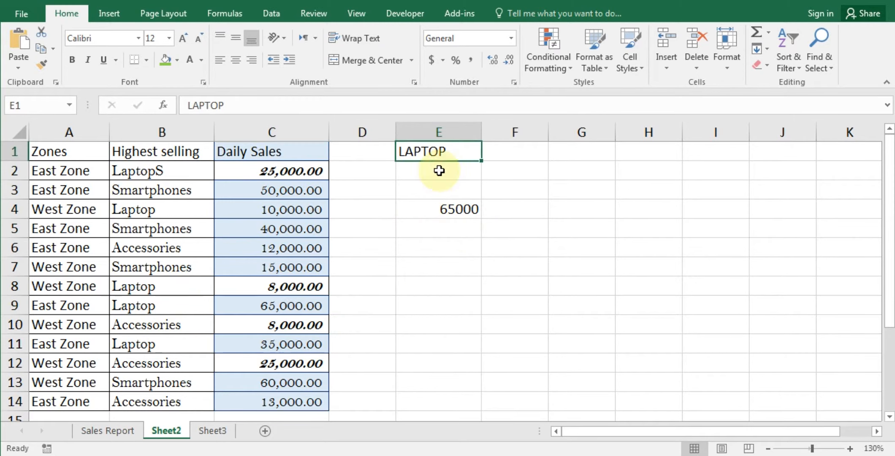
pyautogui.click(455, 214)
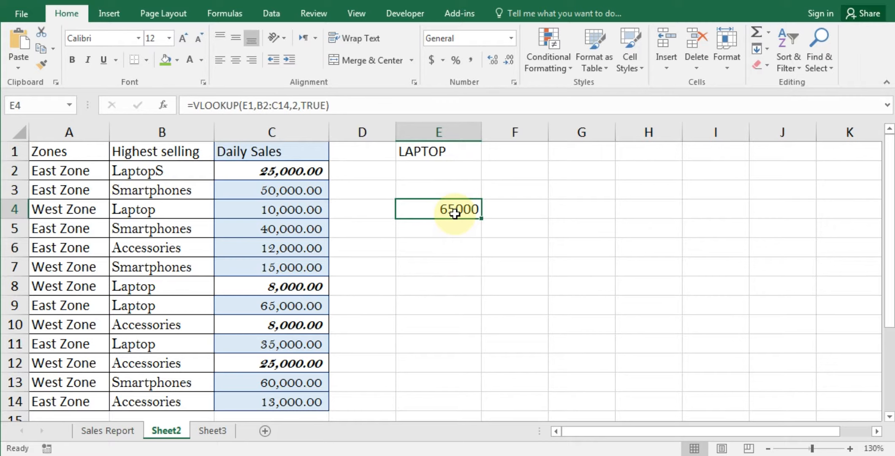
pyautogui.click(461, 292)
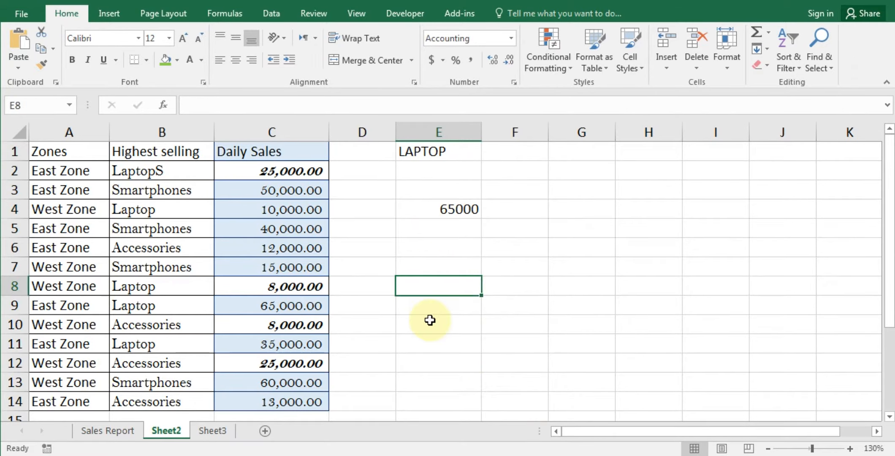
# Leave the daily sales example and switch to the XYZ Electronics workbook containing the Stock and Invoice sheets.
pyautogui.click(225, 432)
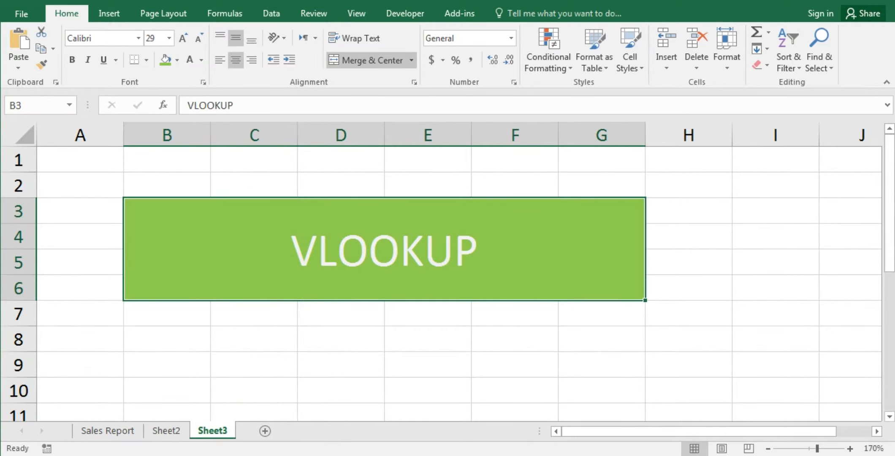
pyautogui.moveTo(484, 455)
pyautogui.click(544, 421)
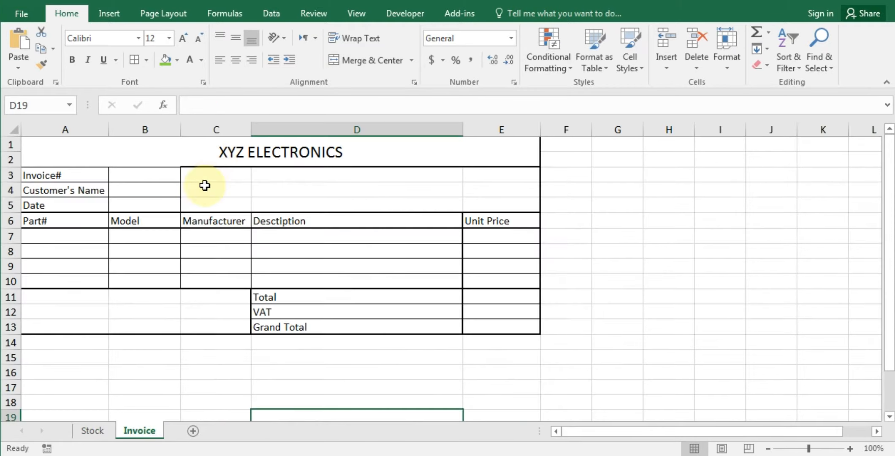
pyautogui.click(141, 343)
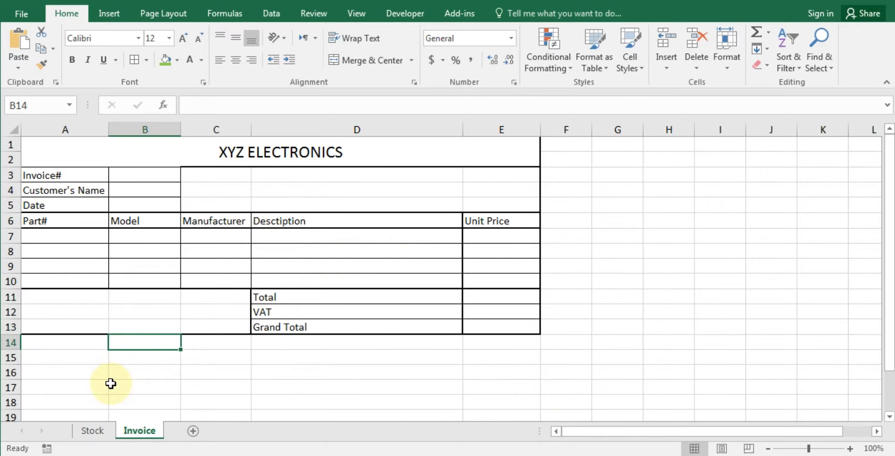
# Open the Stock sheet and examine the first product's record from Part# through Sales Price USD.
pyautogui.click(91, 431)
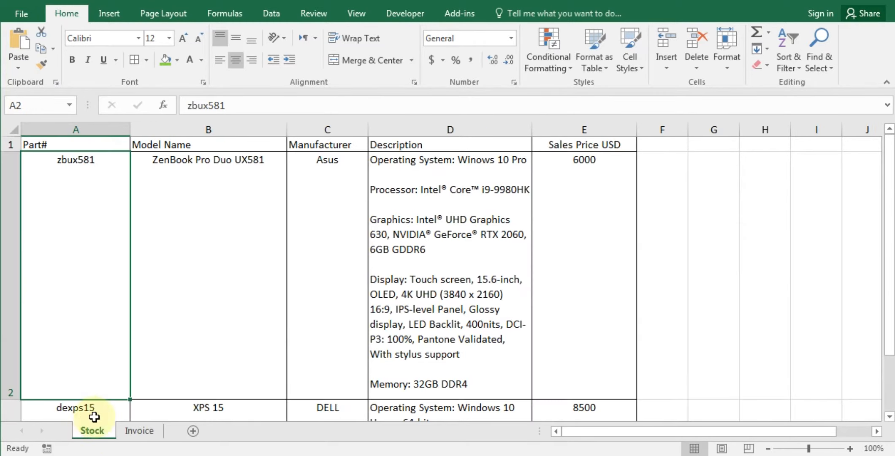
pyautogui.press('Up')
pyautogui.press('Down')
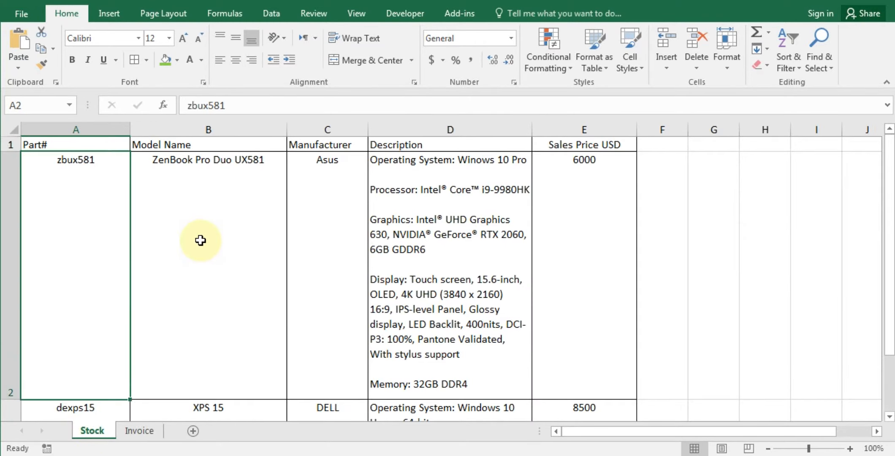
pyautogui.press('Right')
pyautogui.press('Right')
pyautogui.press('Right')
pyautogui.press('Right')
pyautogui.press('Right')
pyautogui.press('Left')
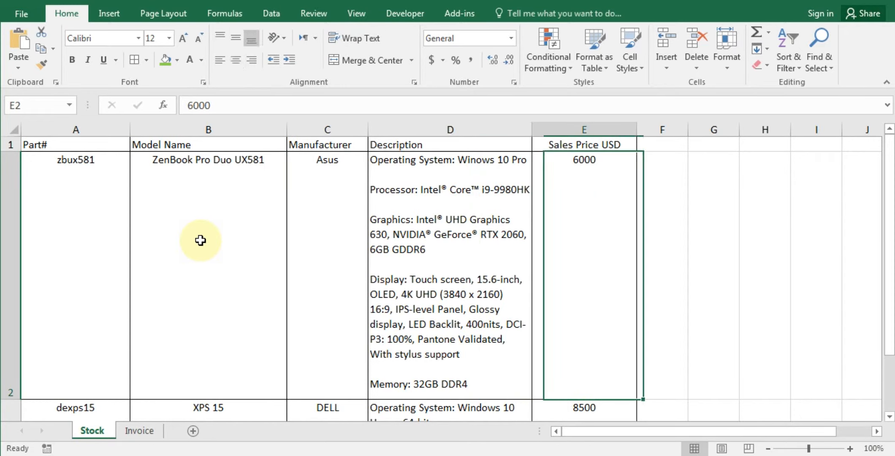
pyautogui.press('Left')
pyautogui.press('Left')
pyautogui.press('Left')
pyautogui.press('Left')
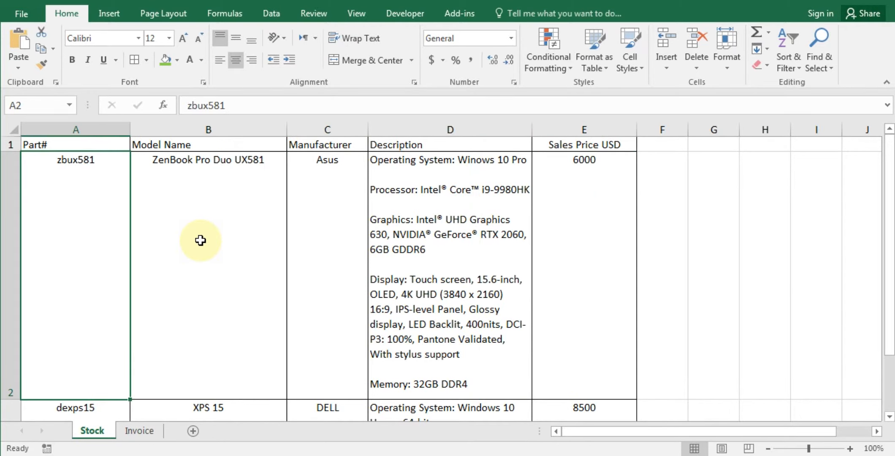
# Compare the Part# entries of the first two Stock products and check the first one's model name and manufacturer.
pyautogui.press('Up')
pyautogui.press('Down')
pyautogui.press('Down')
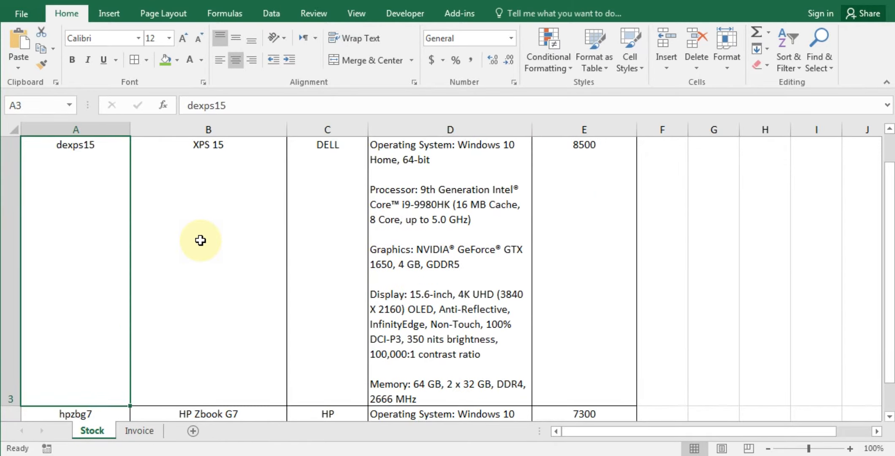
pyautogui.press('Up')
pyautogui.press('Up')
pyautogui.press('Down')
pyautogui.press('Right')
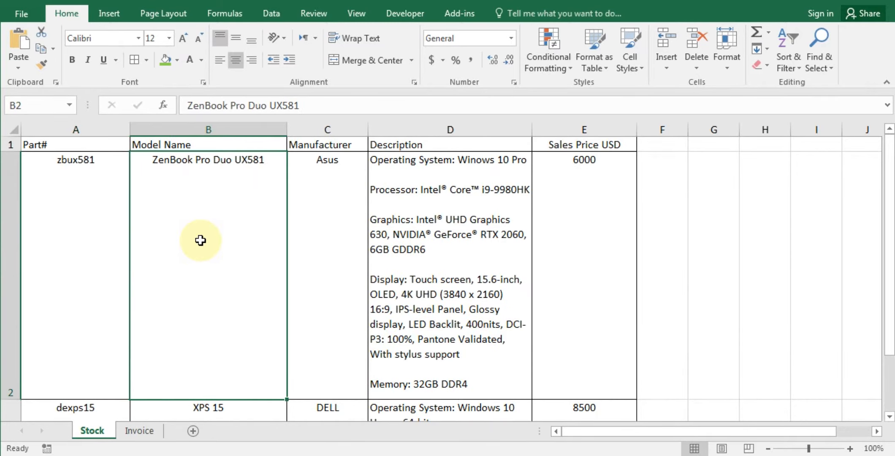
pyautogui.press('Right')
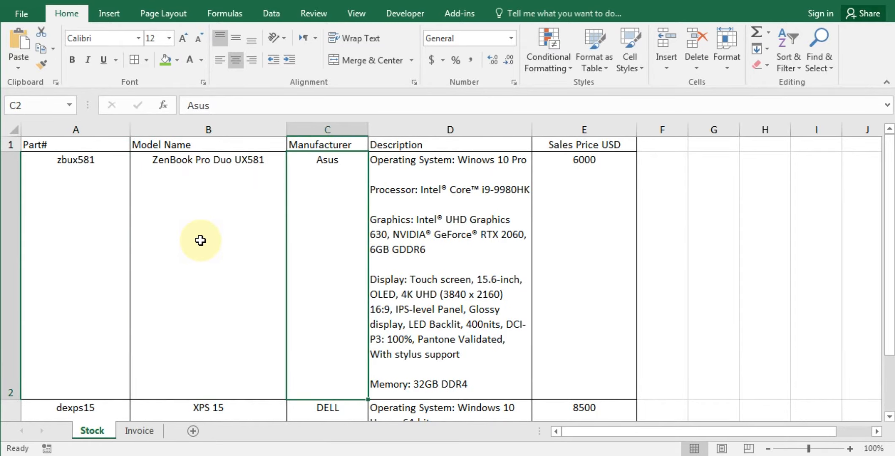
pyautogui.press('Left')
pyautogui.press('Left')
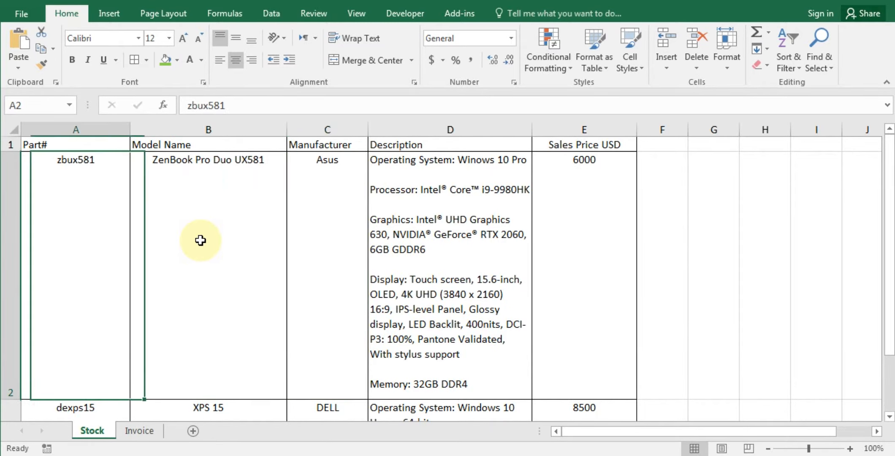
pyautogui.press('Down')
pyautogui.press('Up')
pyautogui.press('Up')
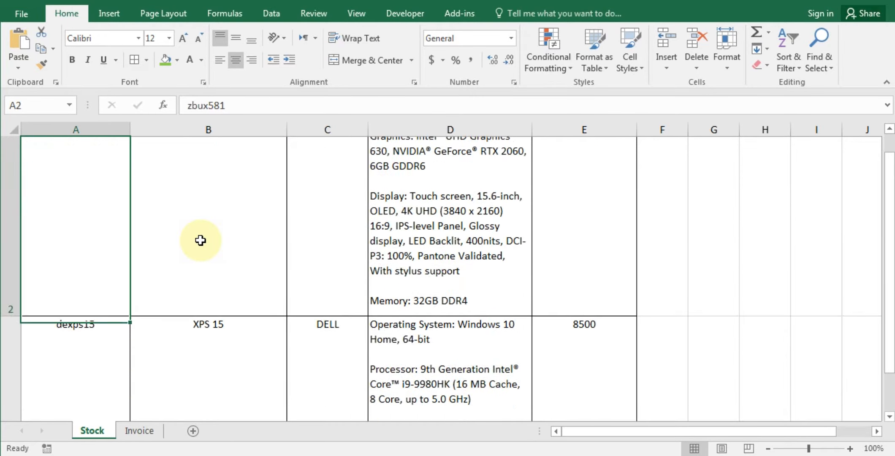
pyautogui.press('Down')
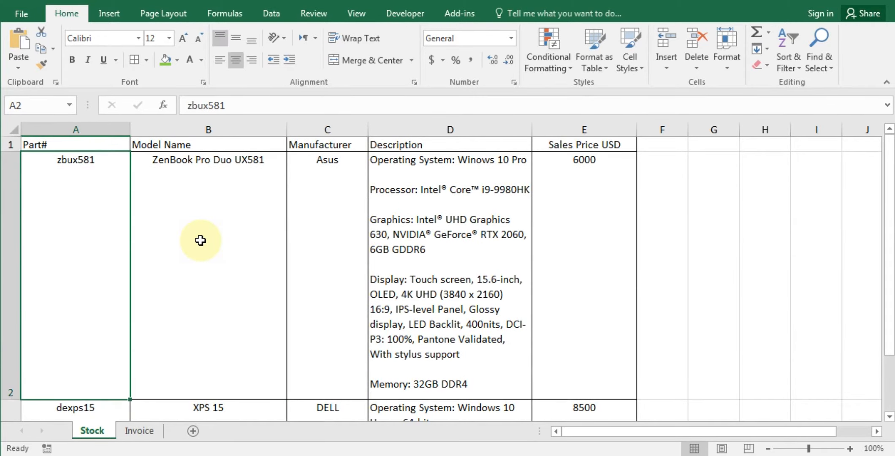
pyautogui.press('Down')
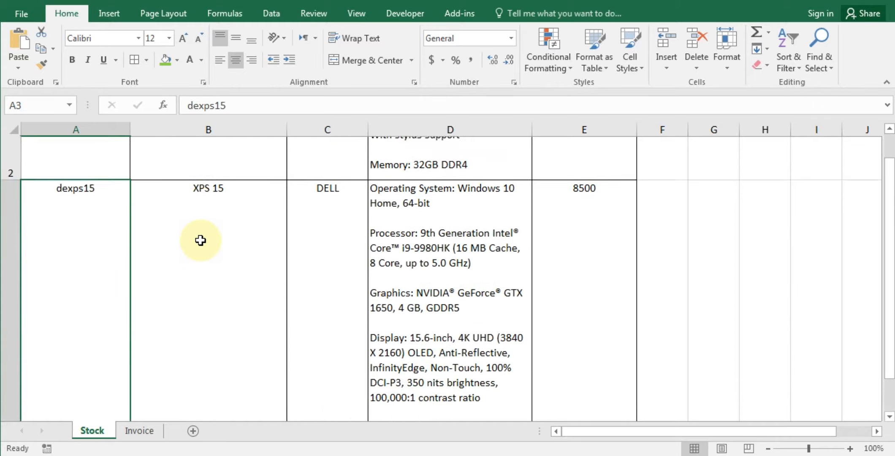
pyautogui.press('Up')
pyautogui.press('Up')
pyautogui.press('Down')
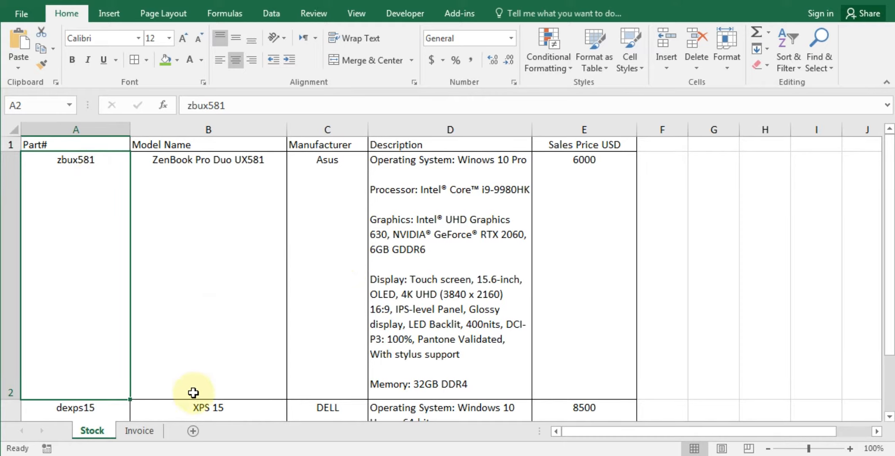
# Open the Invoice sheet and review its header fields and the first item row from Part# to Unit Price.
pyautogui.click(140, 431)
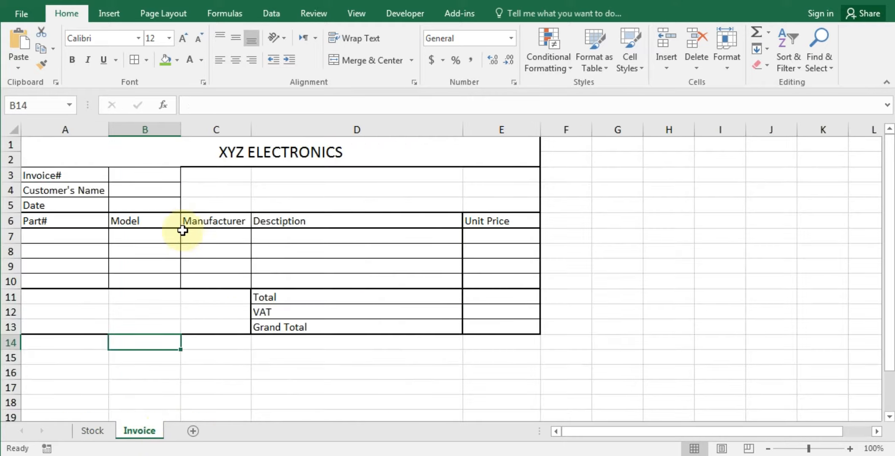
pyautogui.click(137, 176)
pyautogui.click(153, 189)
pyautogui.click(152, 205)
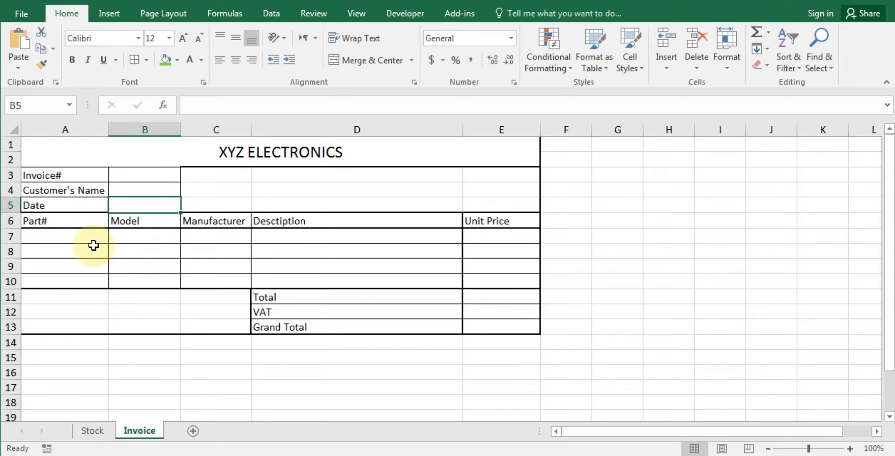
pyautogui.click(56, 238)
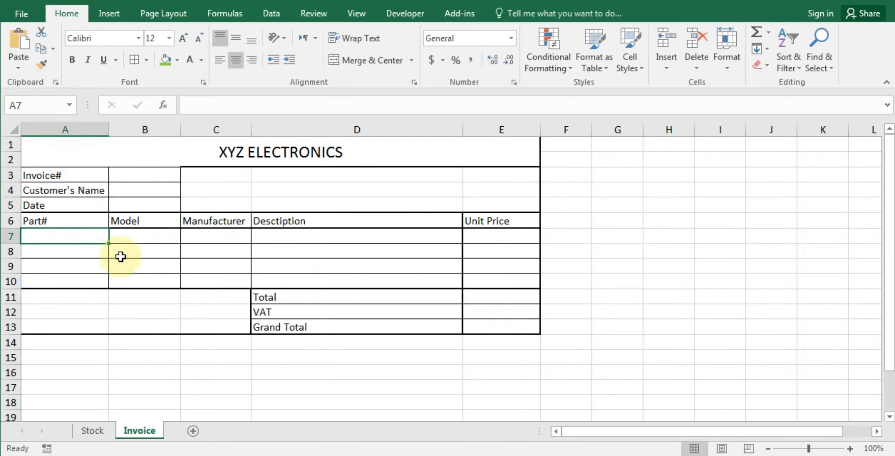
pyautogui.click(145, 238)
pyautogui.click(232, 235)
pyautogui.click(296, 235)
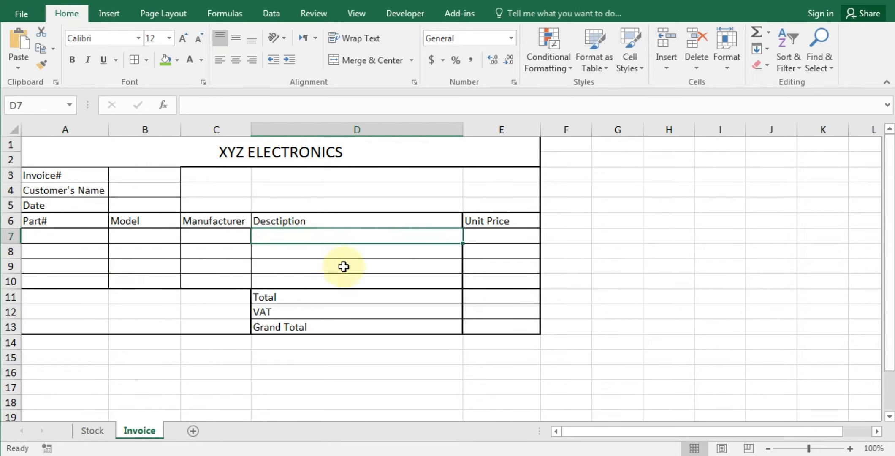
pyautogui.click(501, 237)
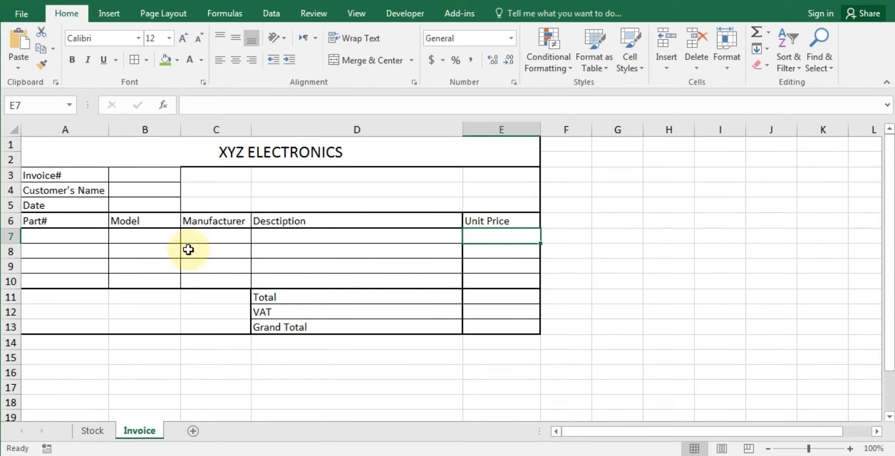
# Examine how the Part# cell in invoice row 7 relates to the Model, Manufacturer, Description and Unit Price columns.
pyautogui.click(58, 234)
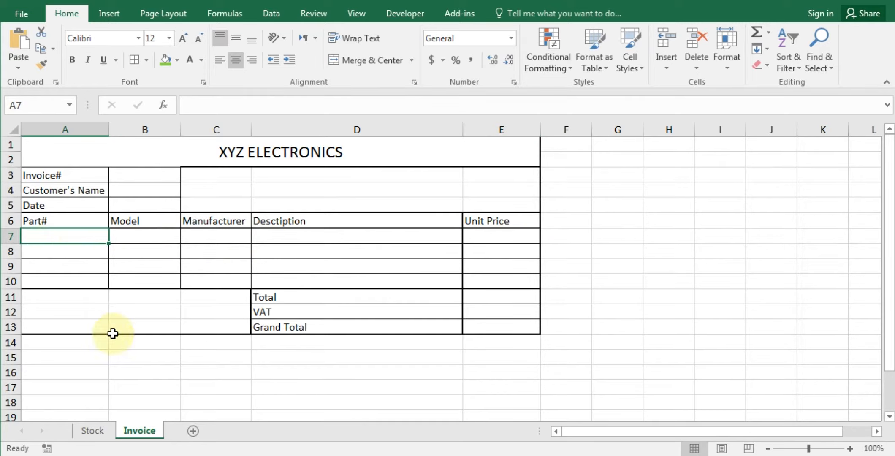
pyautogui.click(141, 237)
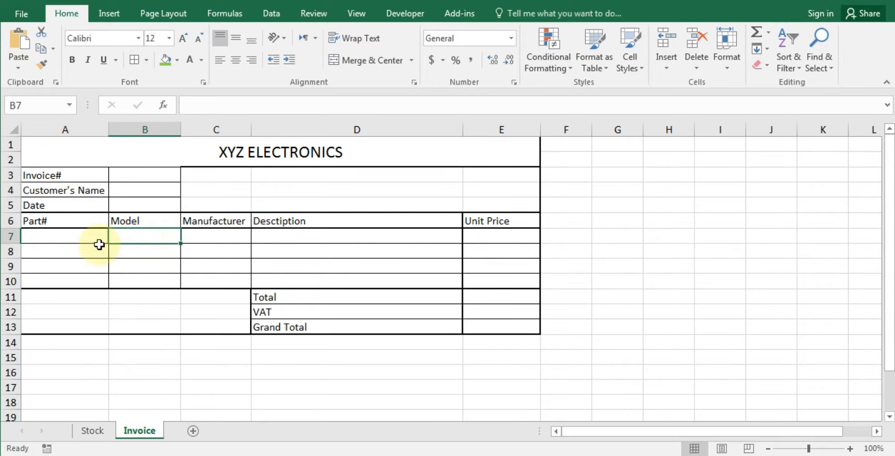
pyautogui.click(54, 238)
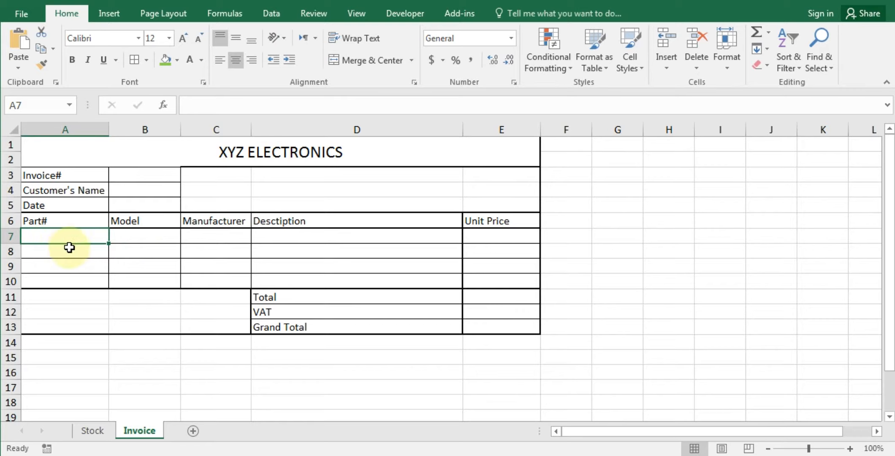
pyautogui.click(168, 239)
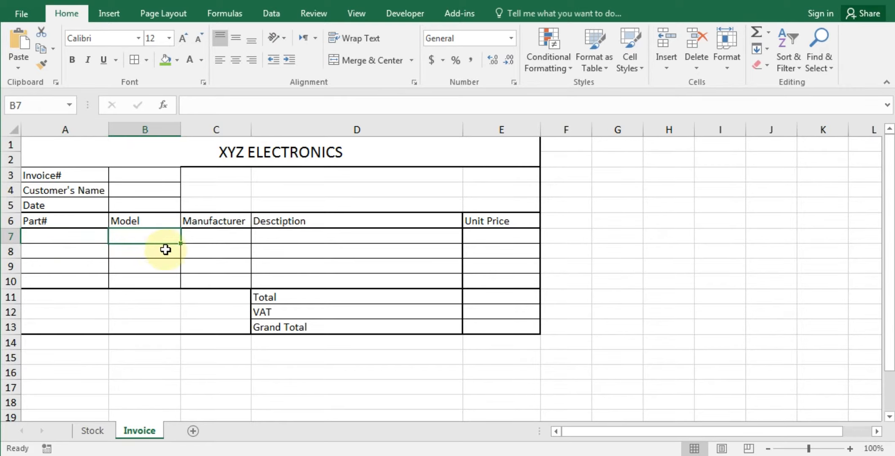
pyautogui.click(224, 236)
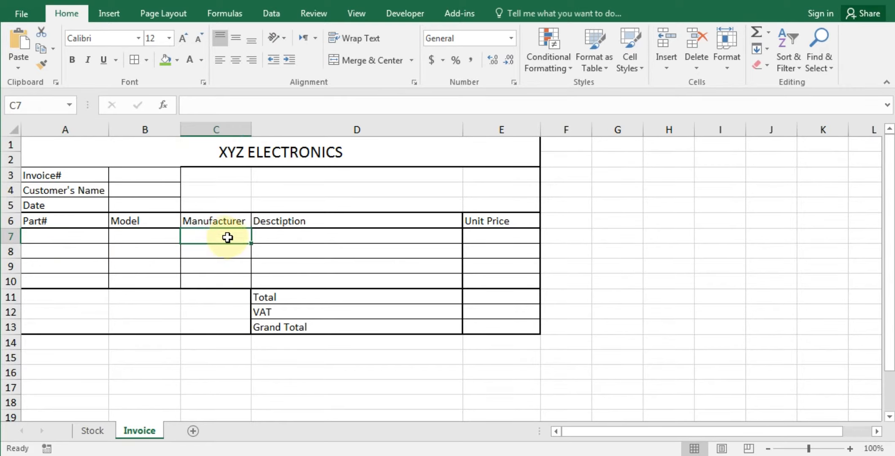
pyautogui.click(304, 238)
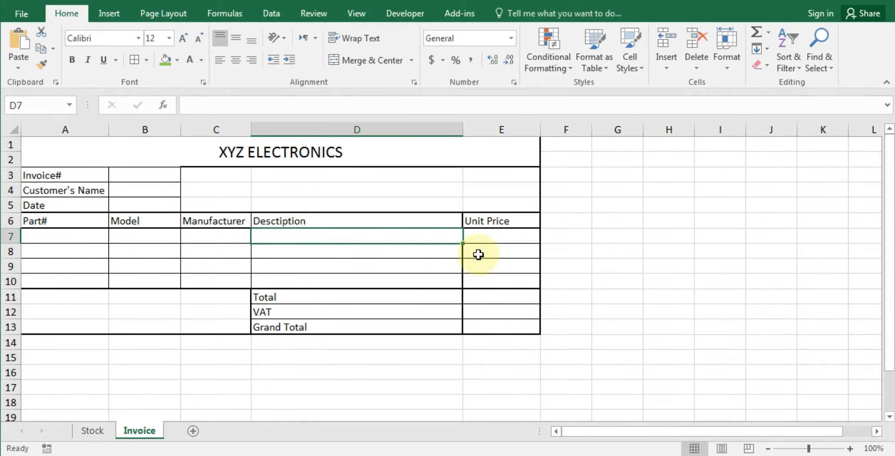
pyautogui.moveTo(501, 217); pyautogui.dragTo(509, 279)
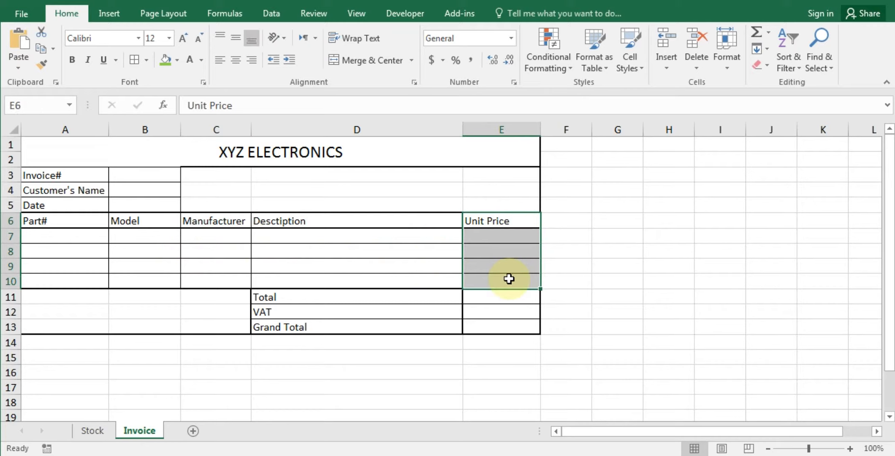
pyautogui.click(402, 239)
pyautogui.click(440, 261)
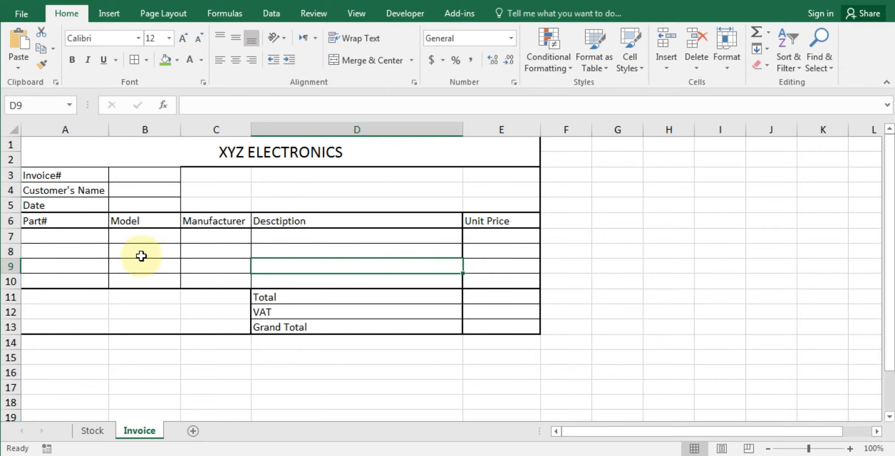
pyautogui.click(147, 236)
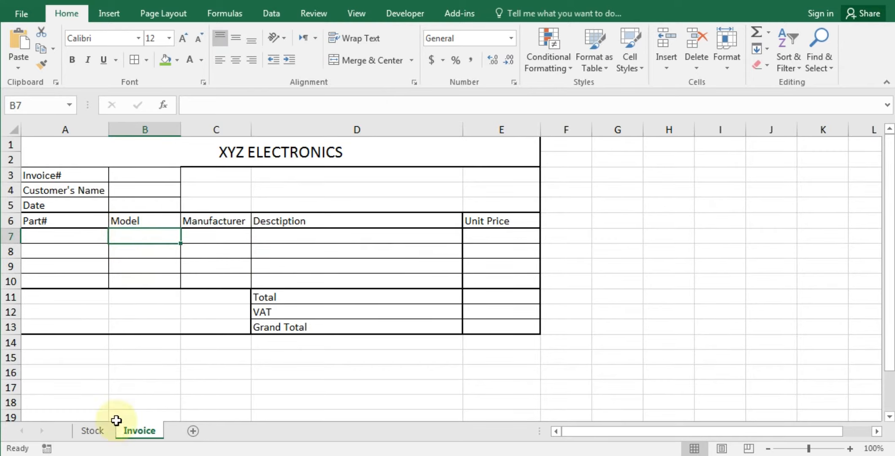
# Review the first product's model name, manufacturer and description on the Stock sheet.
pyautogui.click(92, 430)
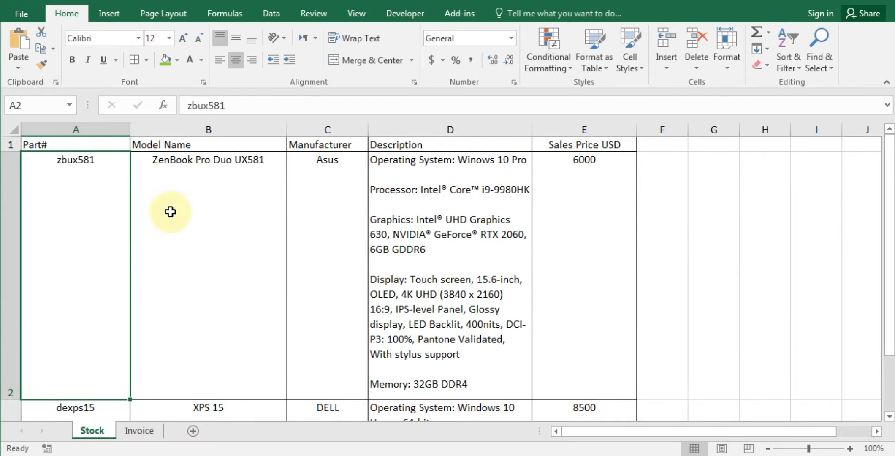
pyautogui.click(171, 177)
pyautogui.click(362, 167)
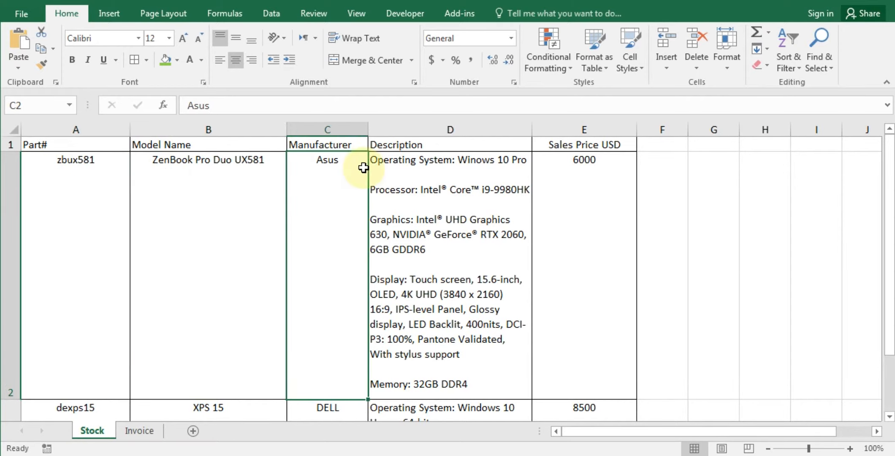
pyautogui.click(461, 194)
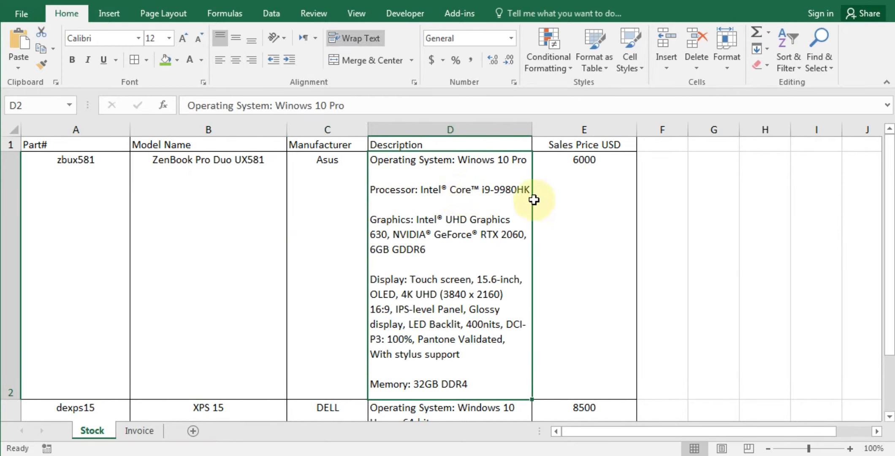
# Copy part number zbux581 from the Stock sheet into the Part# cell A7 of the Invoice sheet.
pyautogui.click(62, 198)
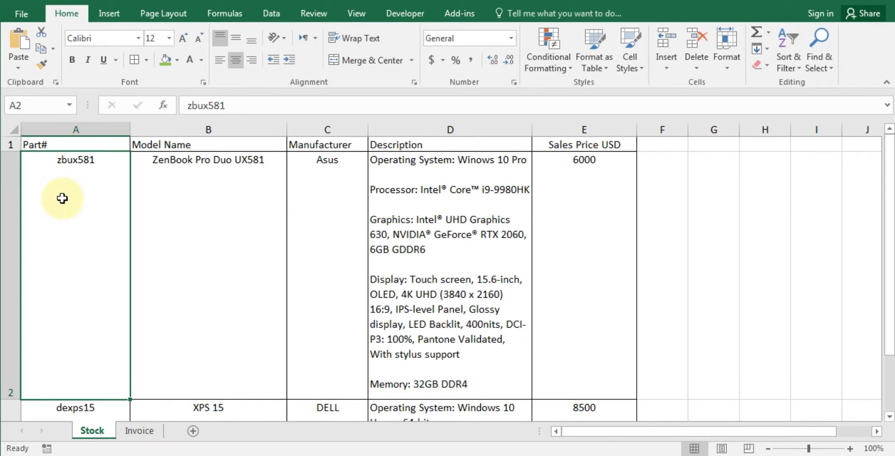
pyautogui.hotkey('ctrl', 'c')
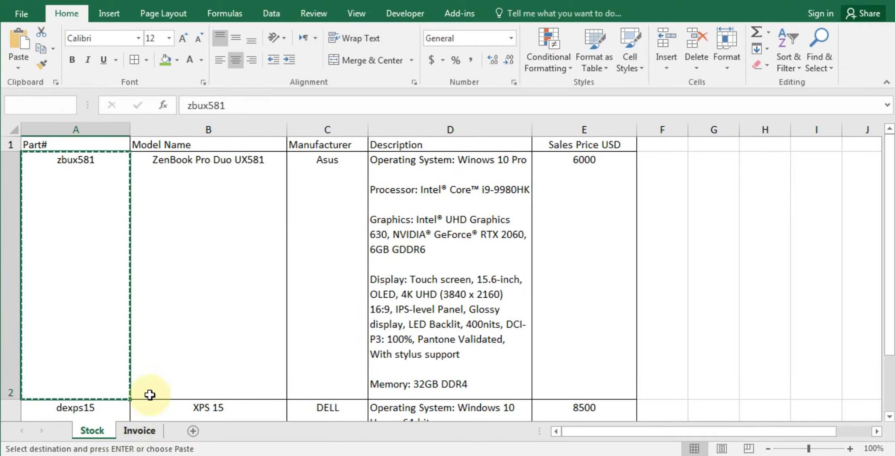
pyautogui.click(144, 419)
pyautogui.click(72, 236)
pyautogui.press('Return')
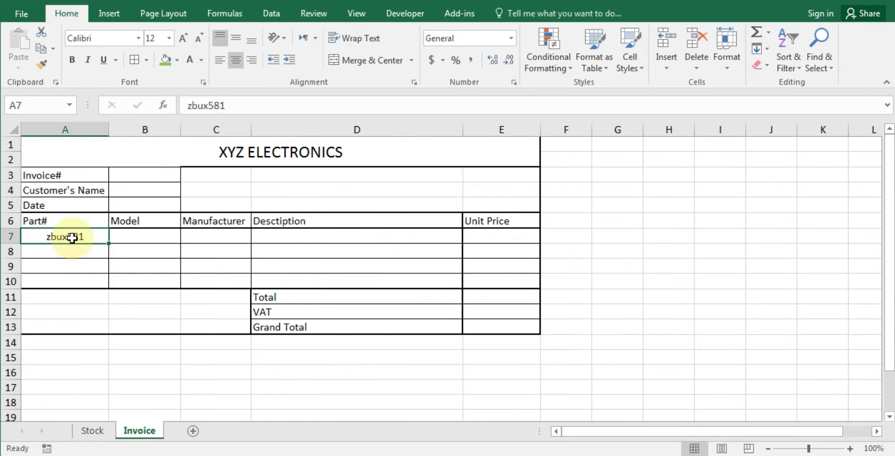
# Begin a VLOOKUP formula in the invoice's Model cell B7 with A7 as the lookup value.
pyautogui.click(141, 240)
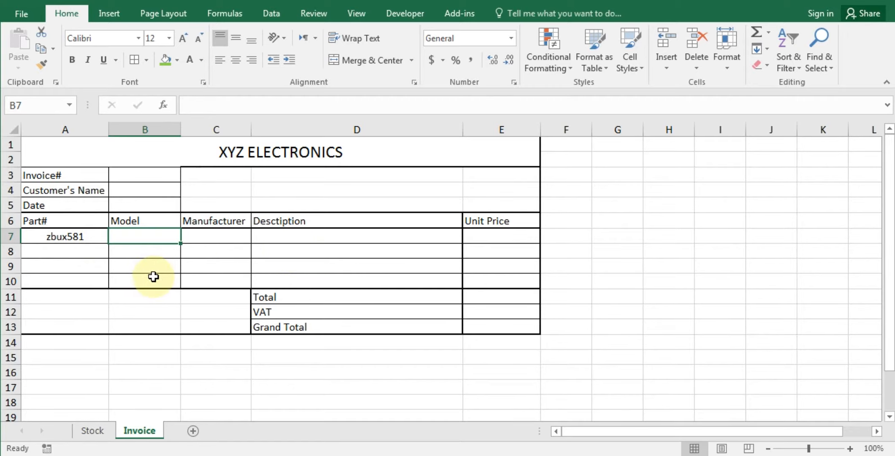
pyautogui.write('=VLO')
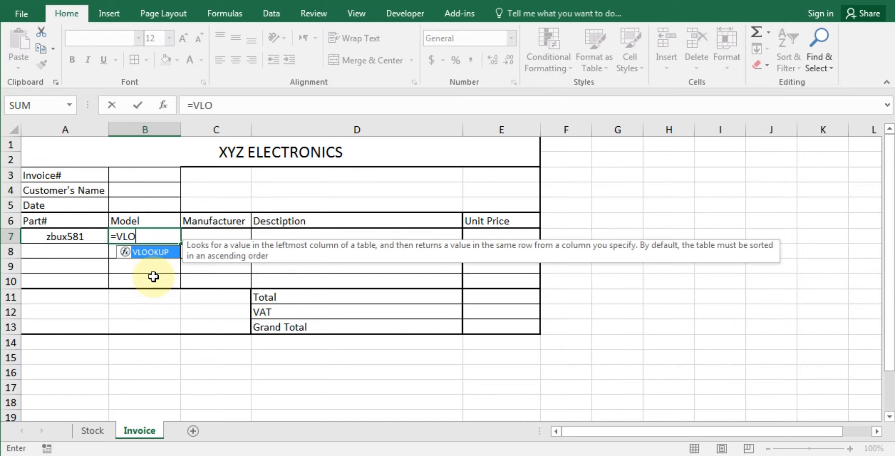
pyautogui.press('Tab')
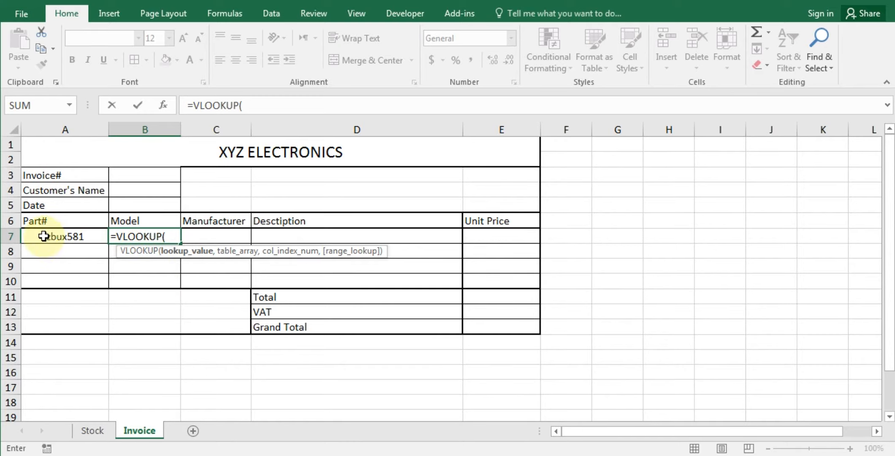
pyautogui.hotkey('alt', 'Down')
pyautogui.write('7')
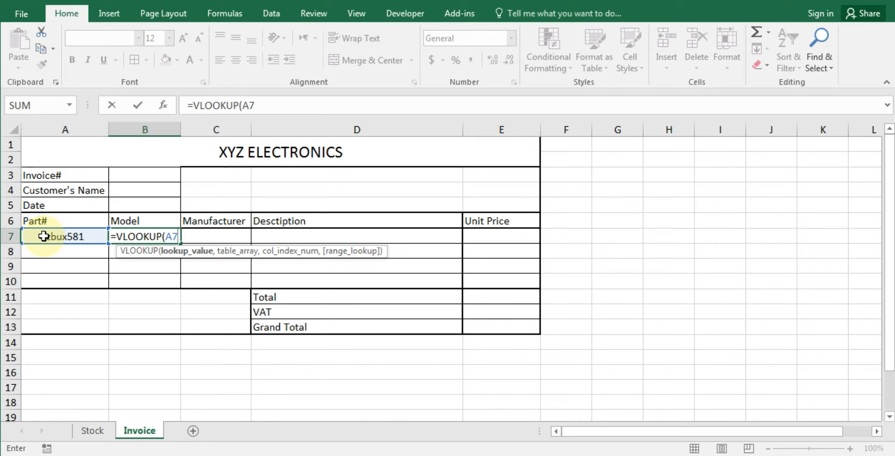
pyautogui.write(',')
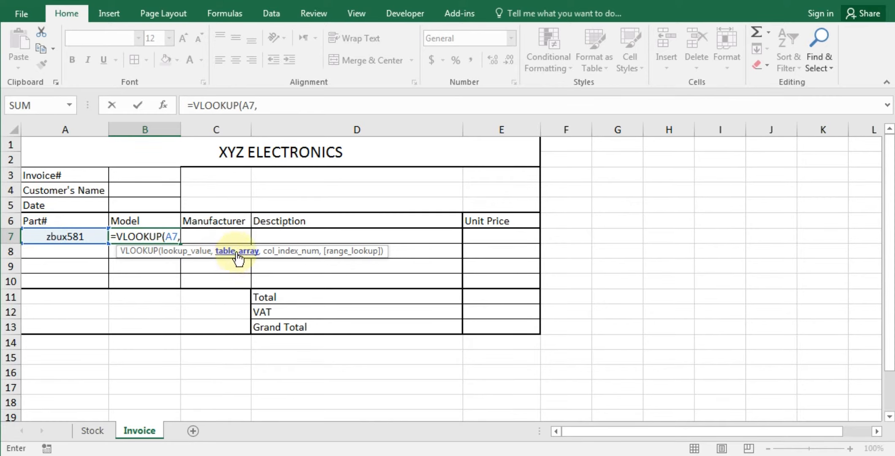
# Set the Model formula's table array to the range A2:E5 on the Stock sheet.
pyautogui.click(97, 438)
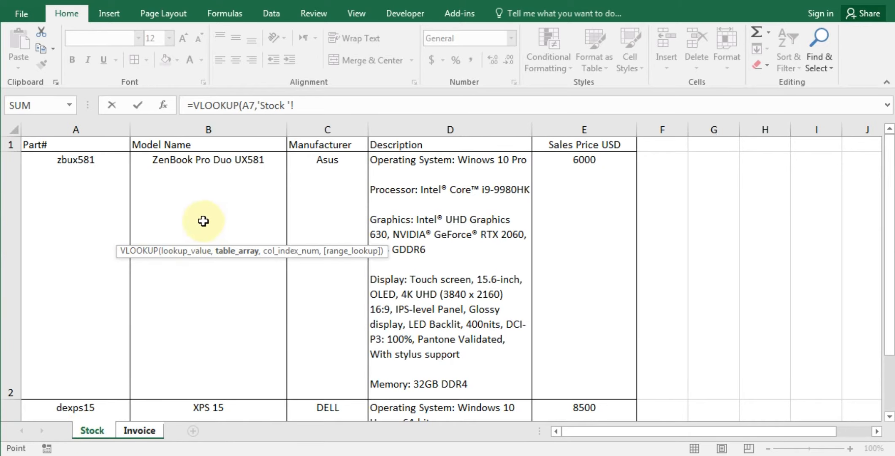
pyautogui.moveTo(72, 161); pyautogui.dragTo(602, 336)
pyautogui.hotkey('shift', 'Down')
pyautogui.hotkey('shift', 'Down')
pyautogui.hotkey('shift', 'Up')
pyautogui.hotkey('shift', 'Down')
pyautogui.scroll(-1, 603, 335)
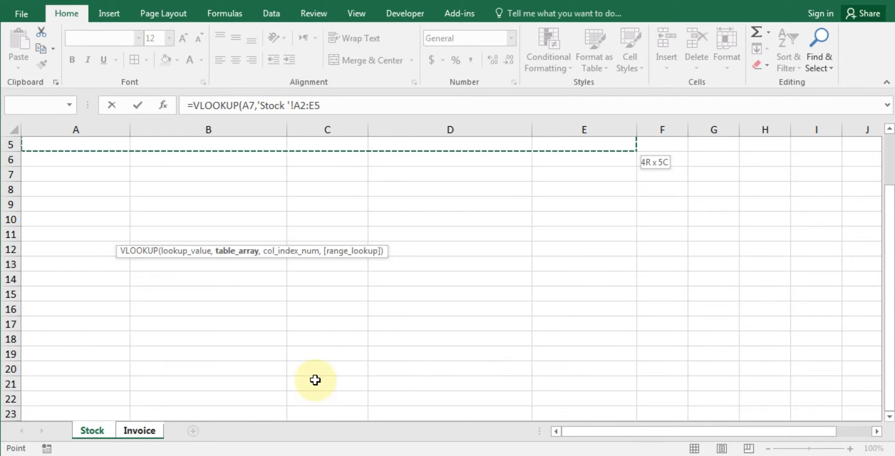
pyautogui.write(',')
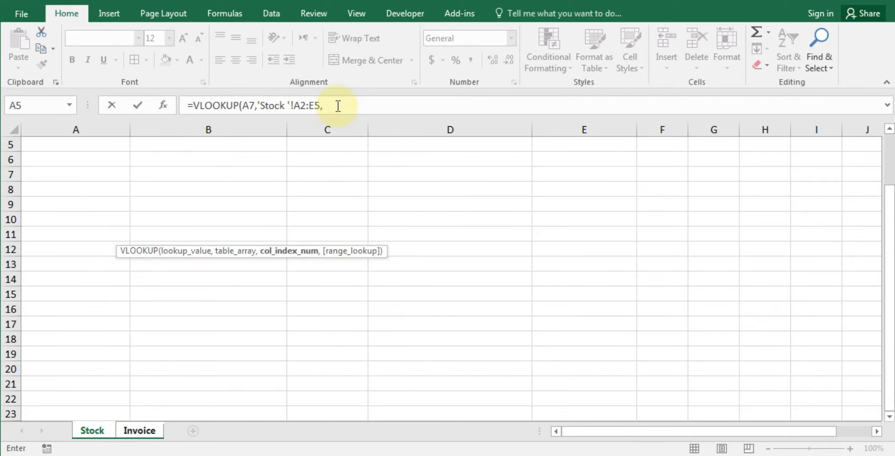
# Complete the Model formula with column index 2 and FALSE for an exact match, and fit column B's width to its contents.
pyautogui.moveTo(890, 211); pyautogui.dragTo(891, 167)
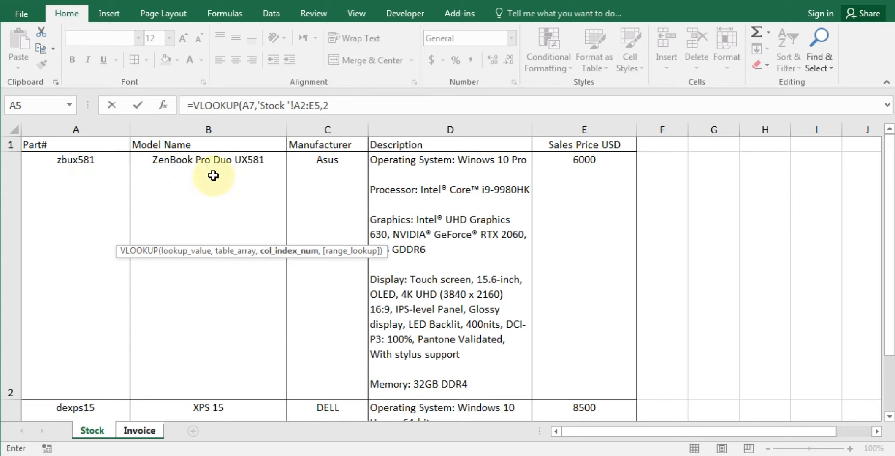
pyautogui.write(',')
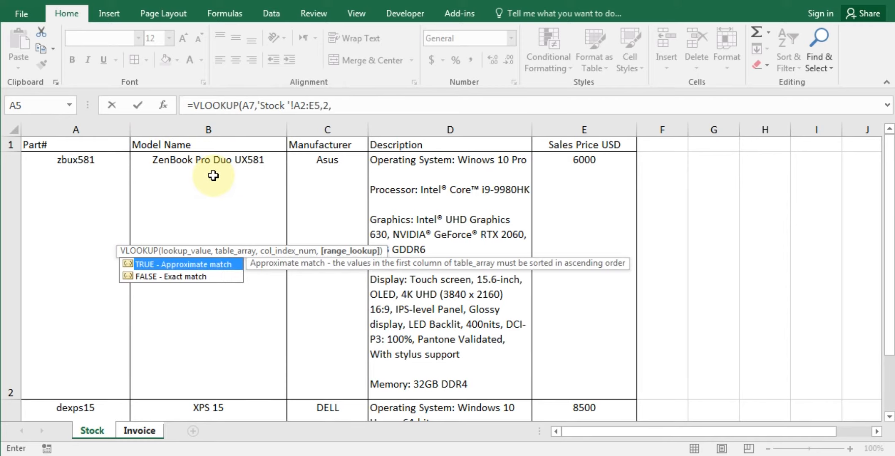
pyautogui.click(168, 281)
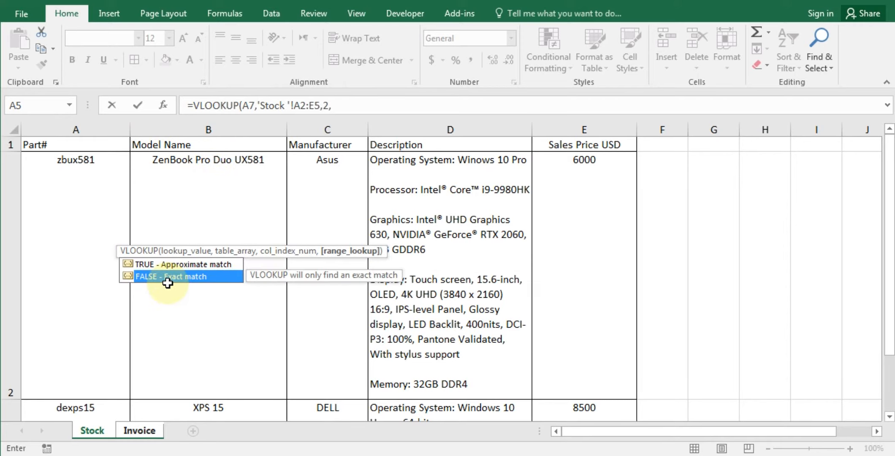
pyautogui.doubleClick(167, 281)
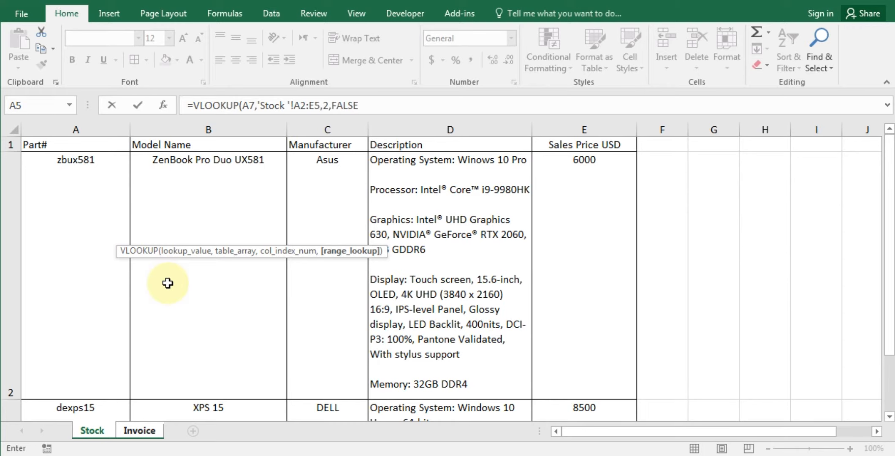
pyautogui.press('Return')
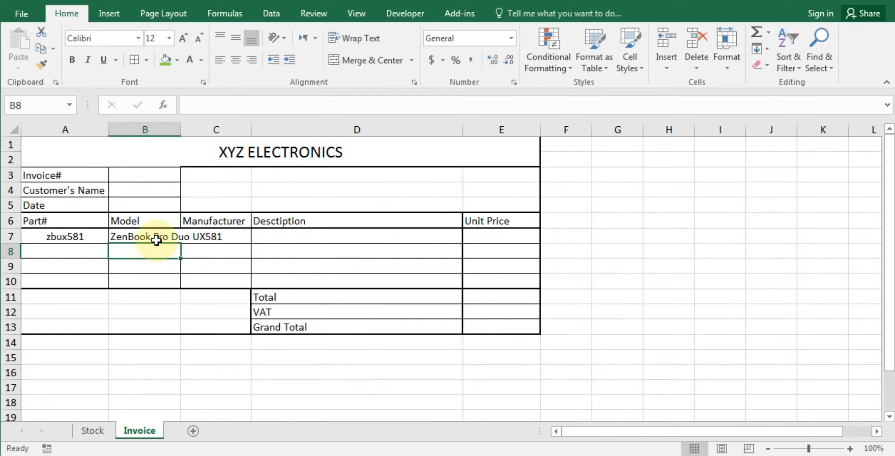
pyautogui.doubleClick(181, 137)
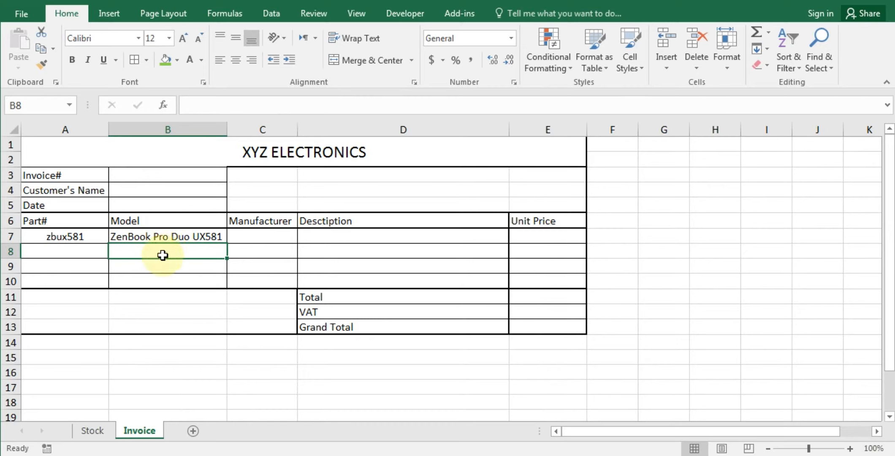
pyautogui.click(57, 234)
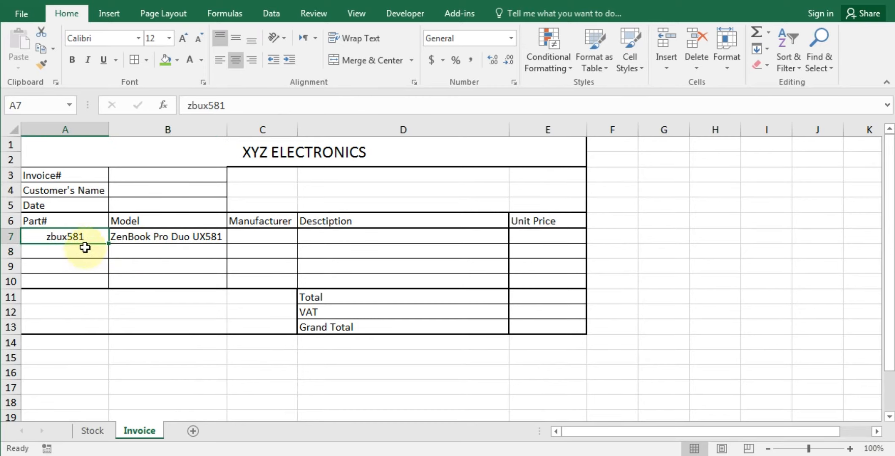
# Begin a VLOOKUP in Manufacturer cell C7 with lookup value A7 and the Stock sheet range A2:E6 as table array.
pyautogui.click(265, 239)
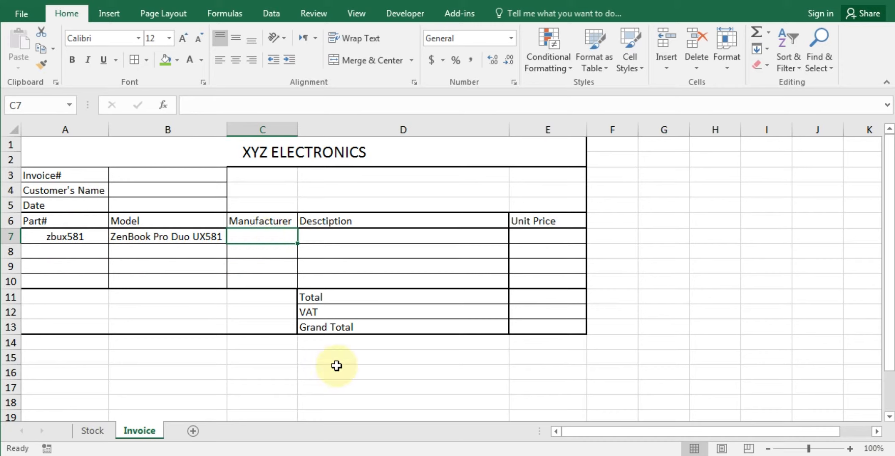
pyautogui.write('=VLOOKUP(')
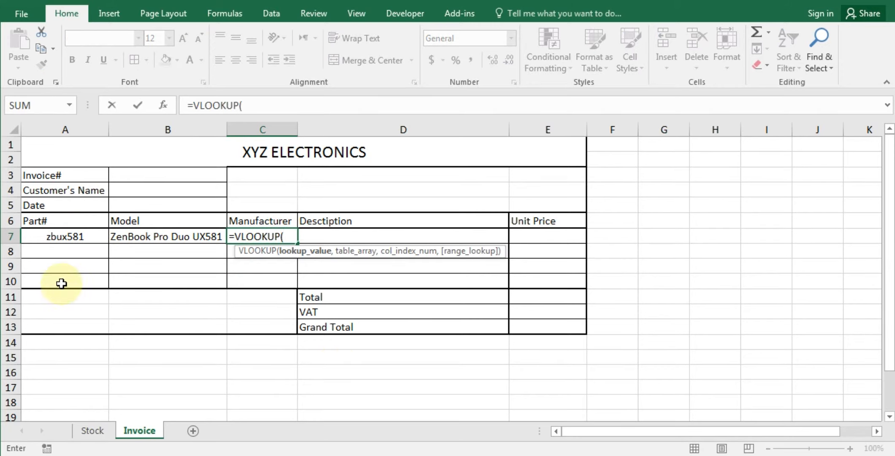
pyautogui.click(74, 235)
pyautogui.write(',')
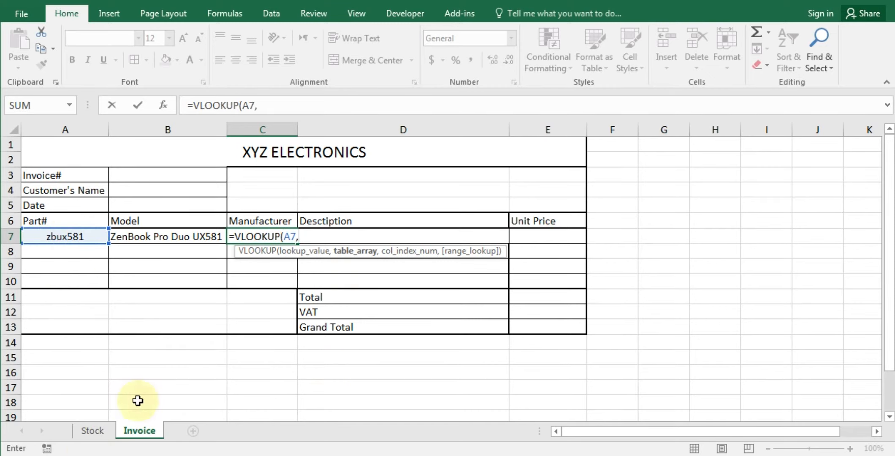
pyautogui.click(95, 430)
pyautogui.moveTo(64, 195); pyautogui.dragTo(571, 162)
pyautogui.write(',')
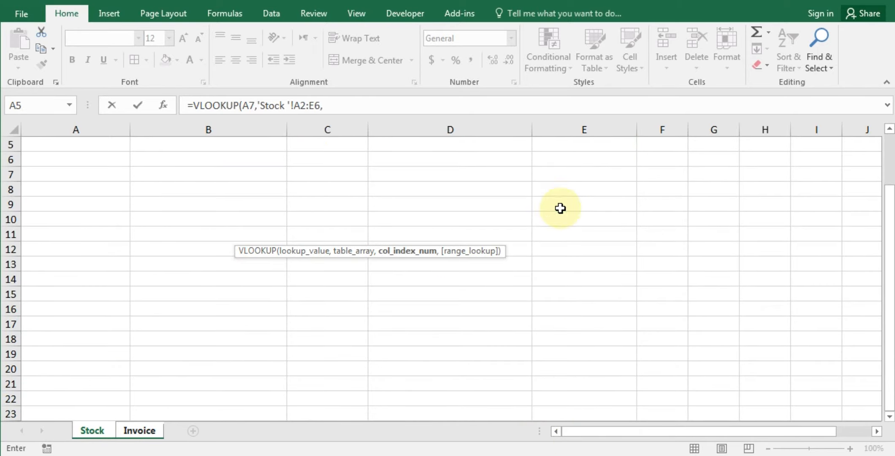
# Complete the Manufacturer formula with column index 3 and FALSE for an exact match.
pyautogui.moveTo(890, 303); pyautogui.dragTo(889, 278)
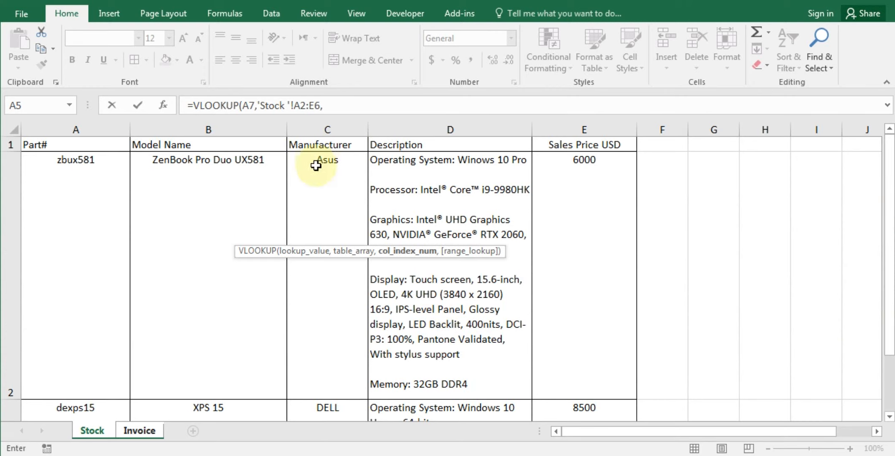
pyautogui.write('3')
pyautogui.write(',')
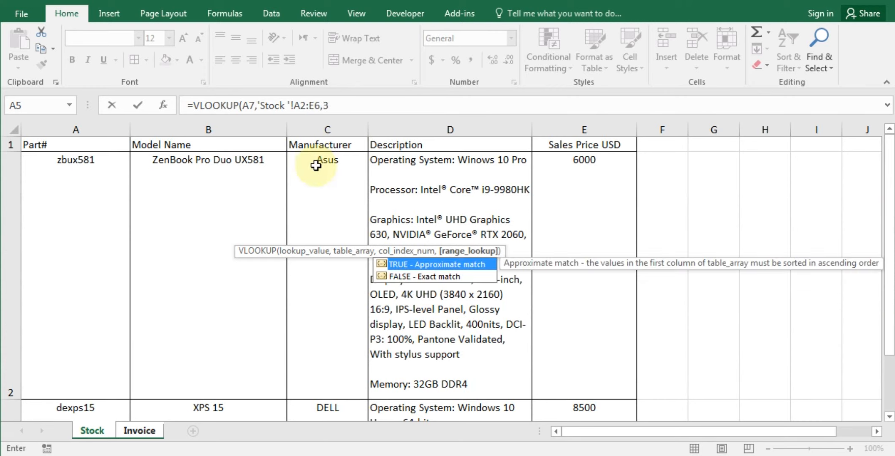
pyautogui.doubleClick(423, 277)
pyautogui.write(')')
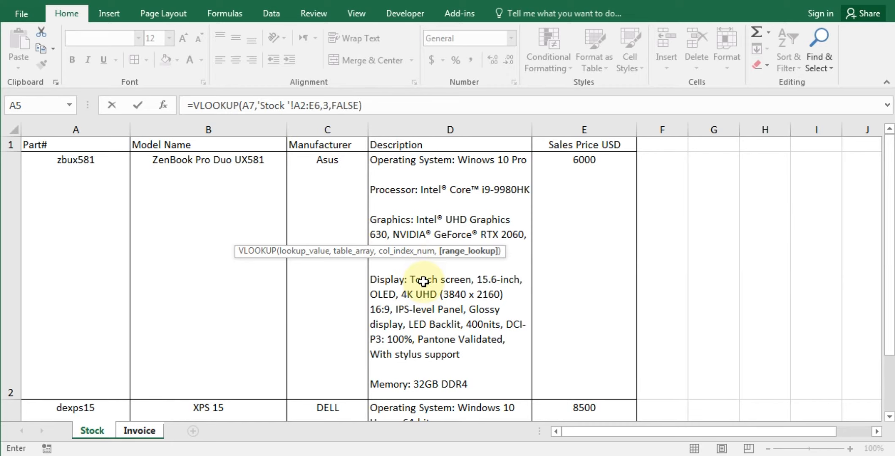
pyautogui.press('Return')
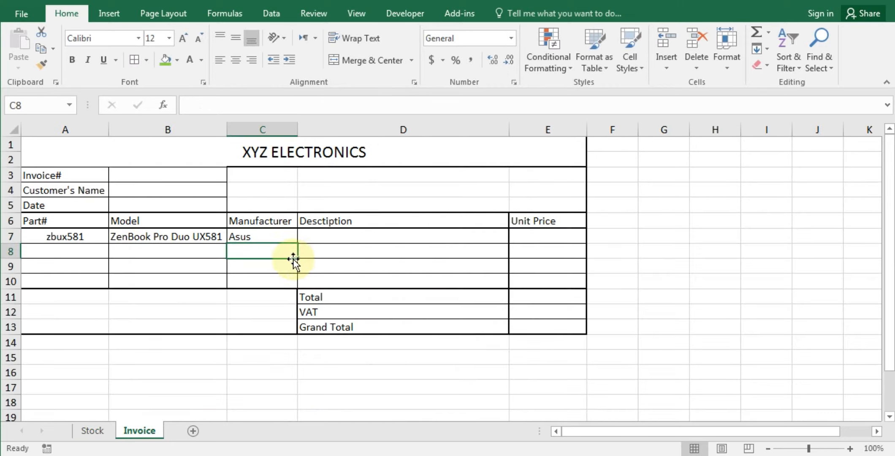
# Begin a VLOOKUP in Description cell D7 with lookup value A7 and the Stock sheet range A2:E8 as table array.
pyautogui.click(323, 235)
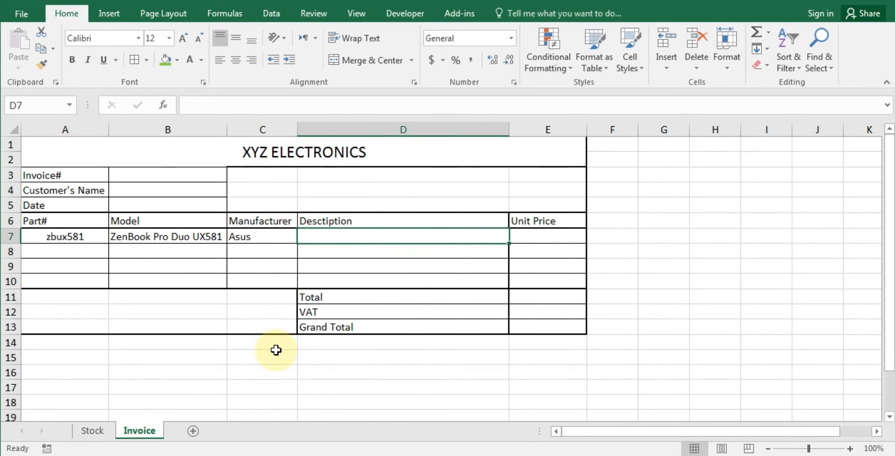
pyautogui.write('=VLOOKUP(')
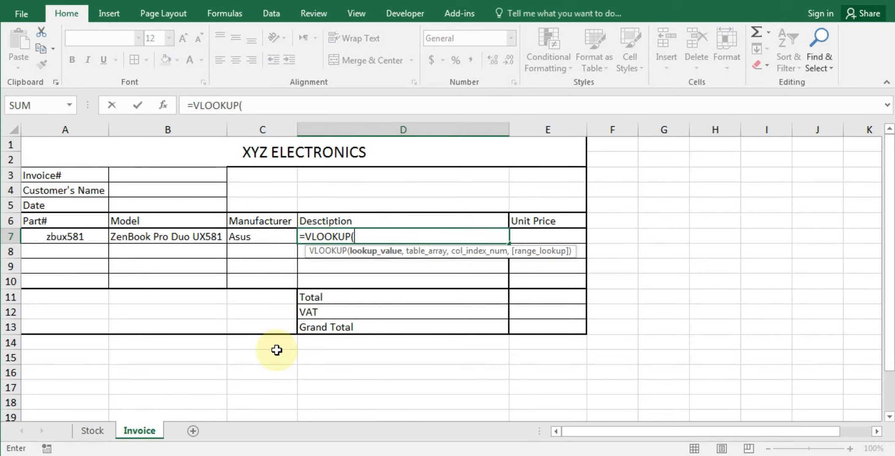
pyautogui.click(60, 237)
pyautogui.write(',')
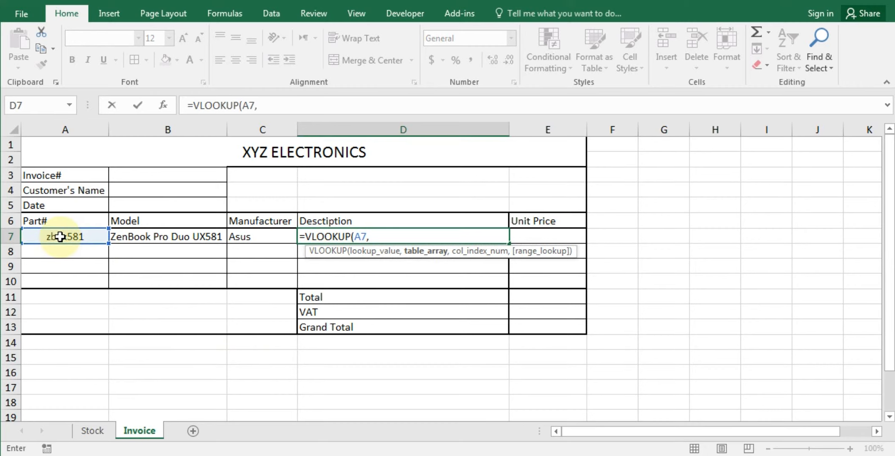
pyautogui.click(102, 430)
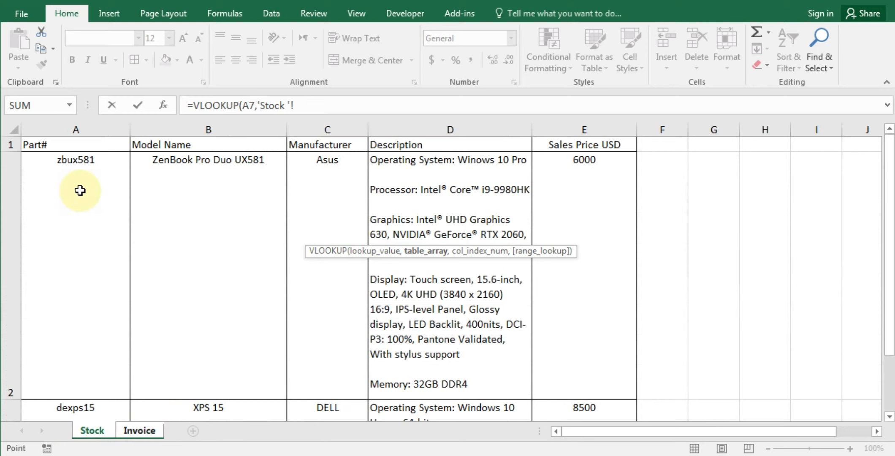
pyautogui.moveTo(81, 190); pyautogui.dragTo(600, 194)
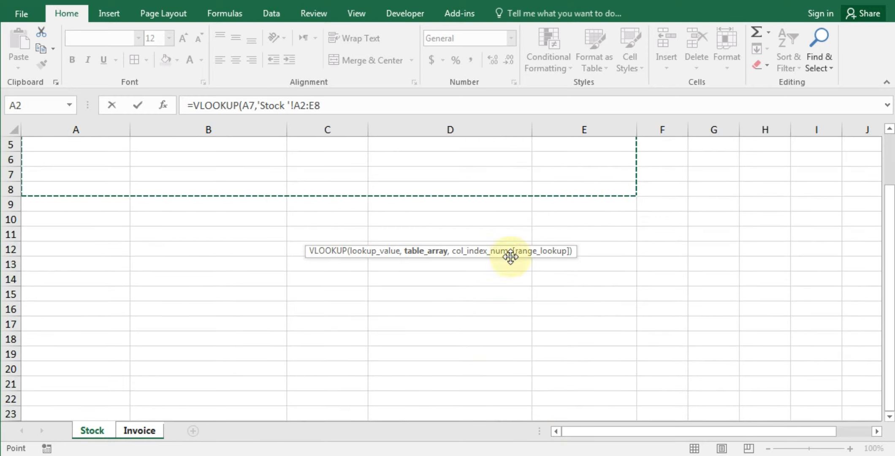
pyautogui.write(',')
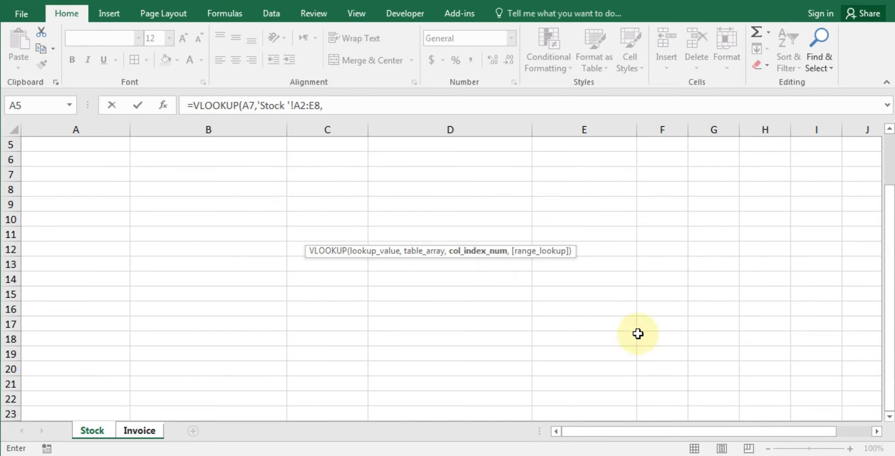
# Complete the Description formula with column index 4 and FALSE for an exact match.
pyautogui.moveTo(890, 208); pyautogui.dragTo(890, 139)
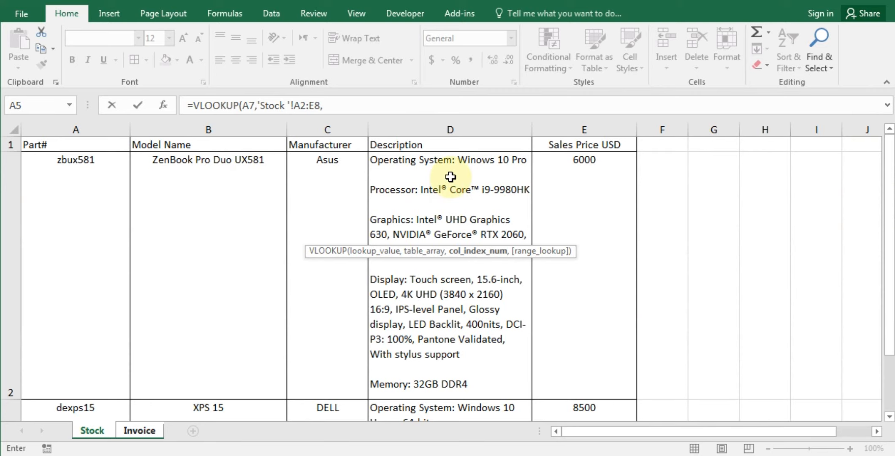
pyautogui.write('4,')
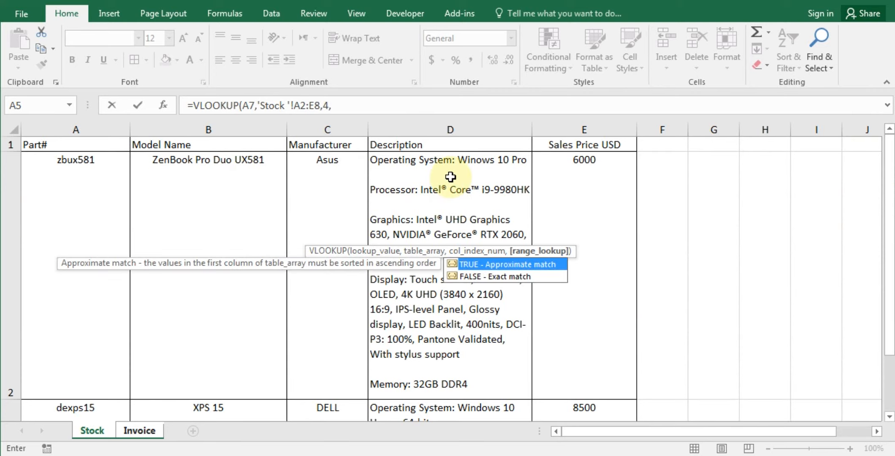
pyautogui.write('FALSE)')
pyautogui.press('Return')
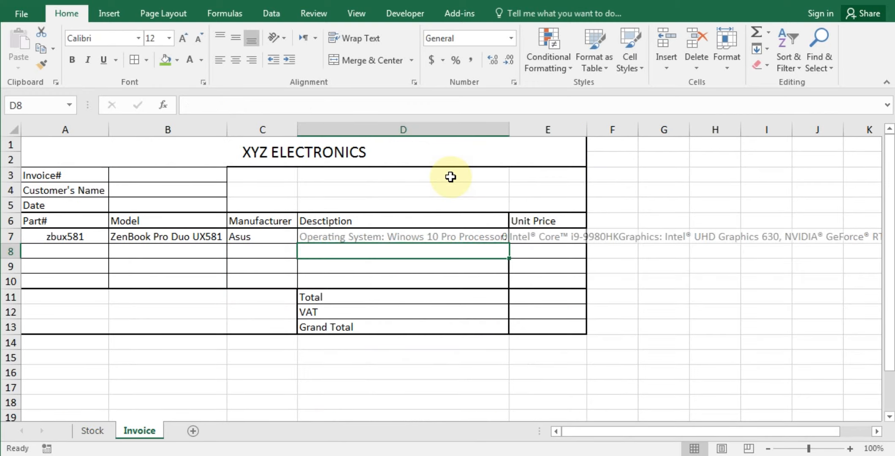
# Wrap the text in Description cell D7 so the full specification fits inside the column.
pyautogui.press('Up')
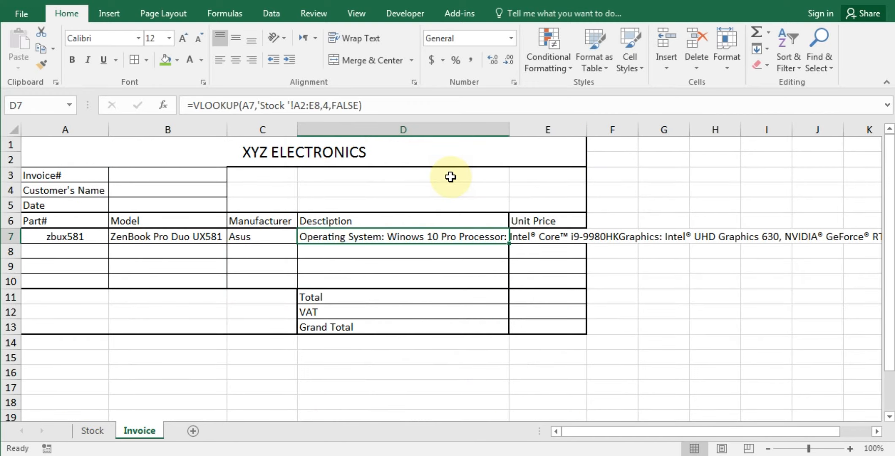
pyautogui.click(352, 39)
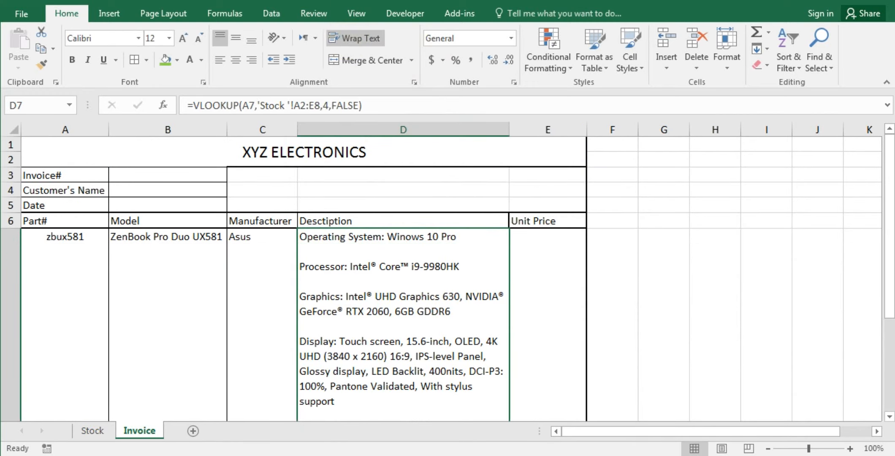
pyautogui.scroll(-2, 448, 262)
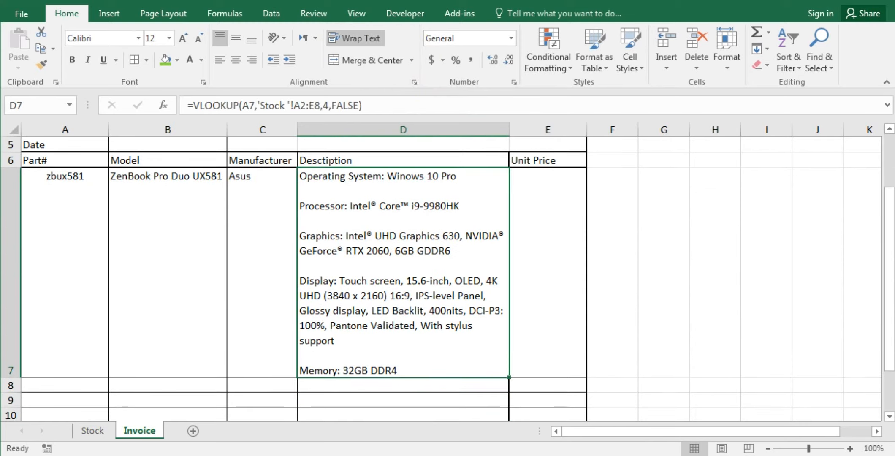
pyautogui.press('Up')
pyautogui.press('Left')
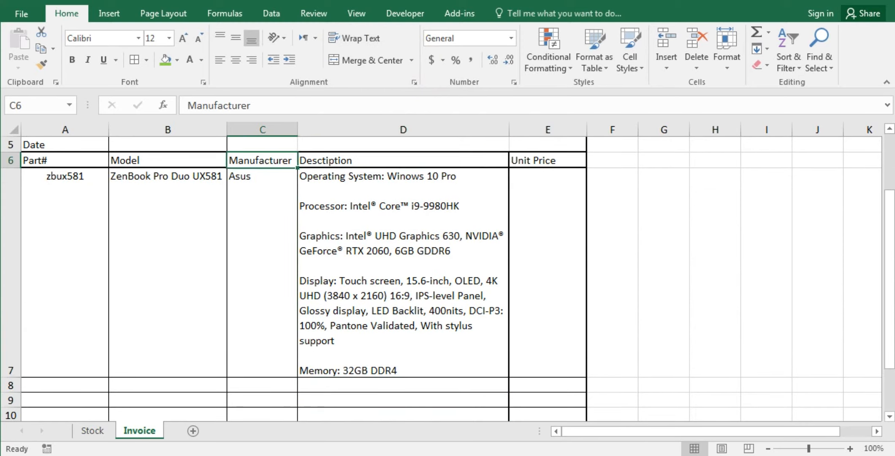
pyautogui.press('Left')
pyautogui.press('Left')
pyautogui.press('Down')
pyautogui.press('Up')
pyautogui.press('Up')
pyautogui.press('Up')
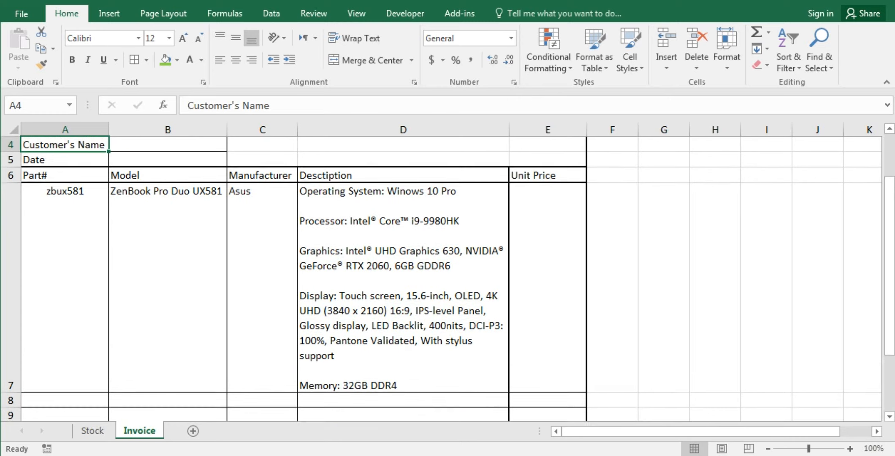
pyautogui.press('Down')
pyautogui.press('Up')
pyautogui.press('Up')
pyautogui.press('Up')
pyautogui.press('Up')
pyautogui.press('Down')
pyautogui.press('Down')
pyautogui.press('Down')
pyautogui.press('Down')
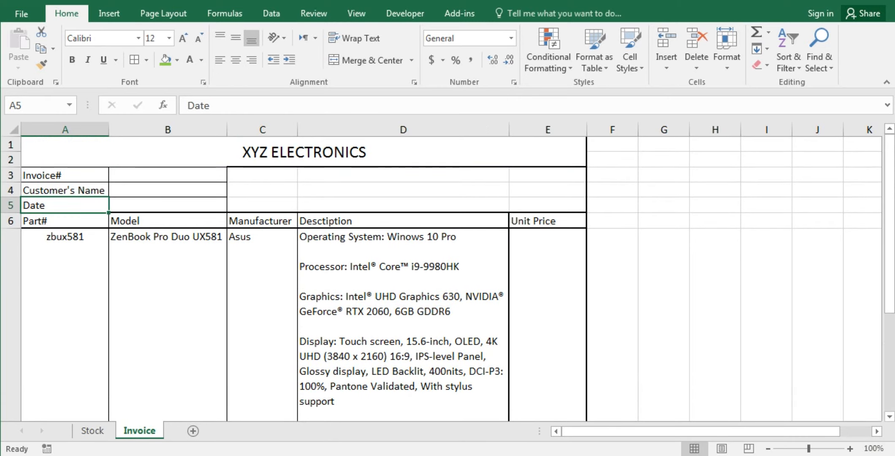
# Replace the part number in invoice cell A7 with dexps15, copied from cell A3 of the Stock sheet.
pyautogui.click(87, 281)
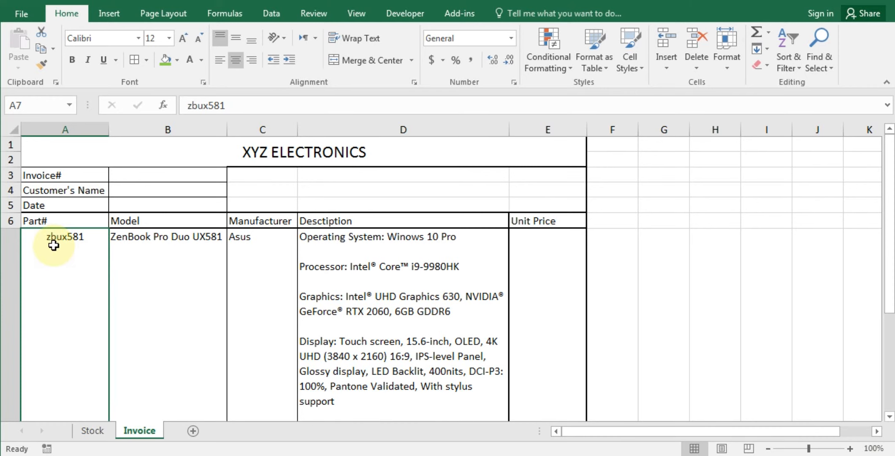
pyautogui.click(93, 434)
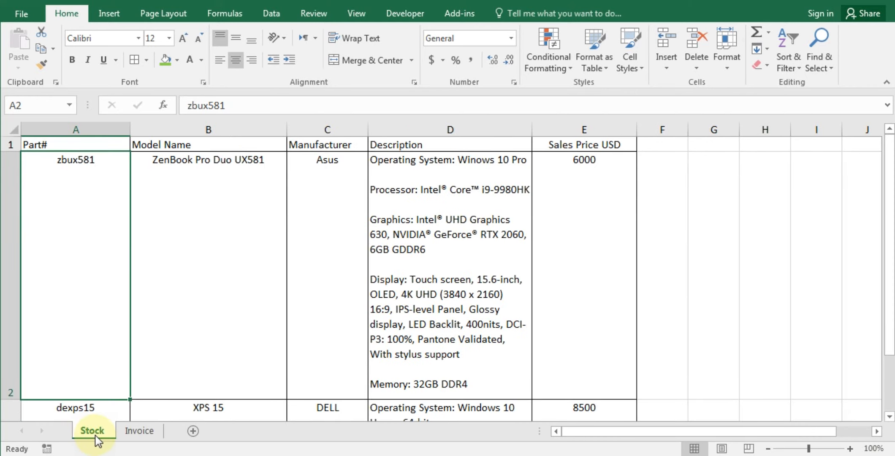
pyautogui.press('Down')
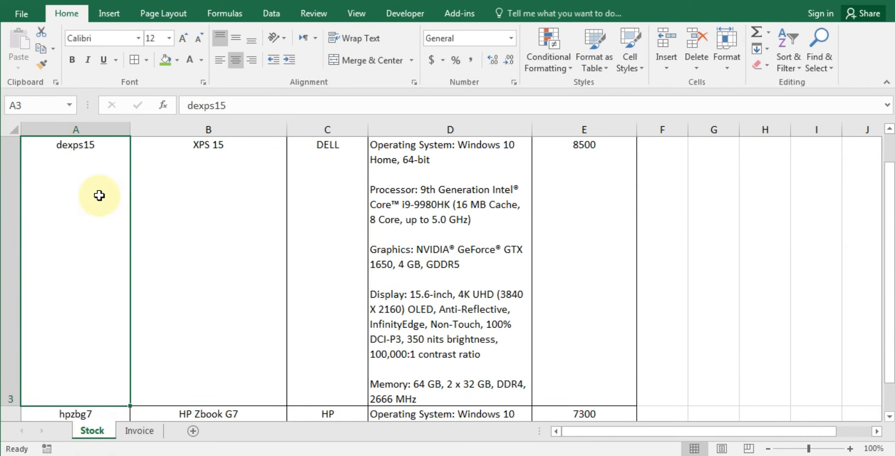
pyautogui.hotkey('ctrl', 'c')
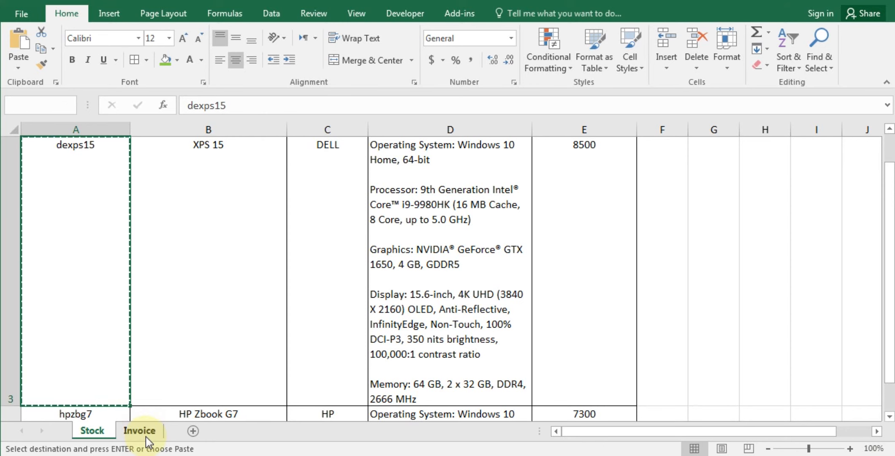
pyautogui.click(143, 432)
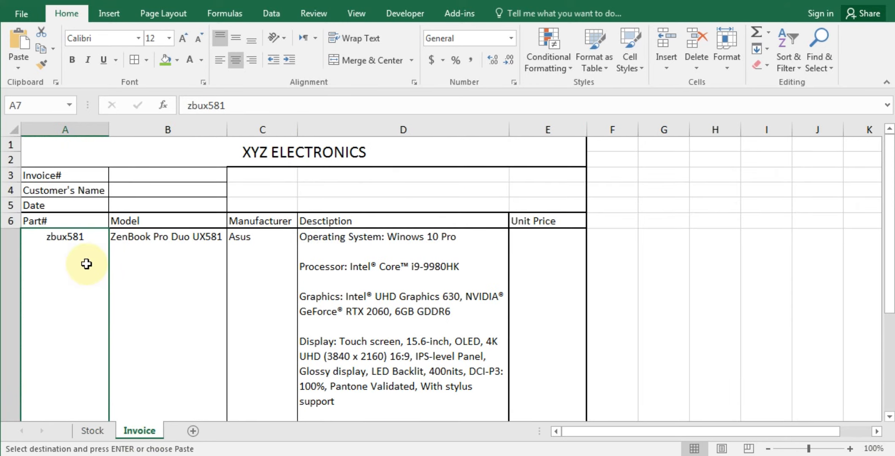
pyautogui.hotkey('ctrl', 'v')
# Check the Model, Manufacturer and Description lookups in row 7 against the new part number.
pyautogui.moveTo(209, 288); pyautogui.dragTo(444, 300)
pyautogui.click(195, 298)
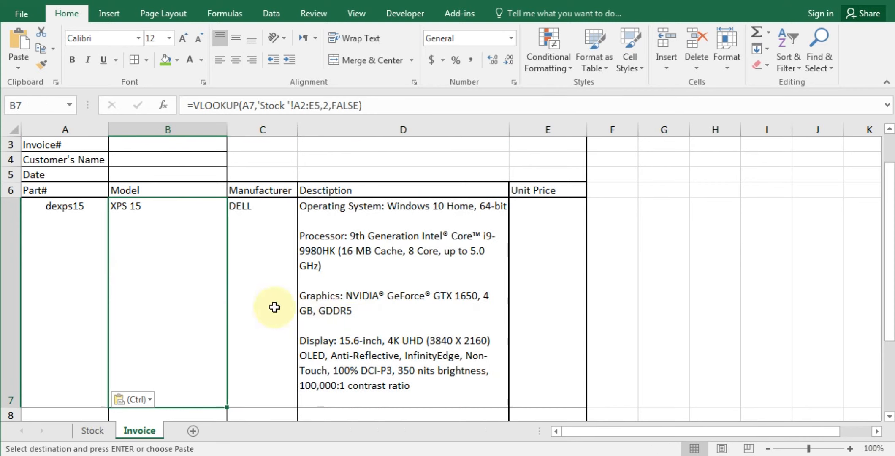
pyautogui.click(390, 314)
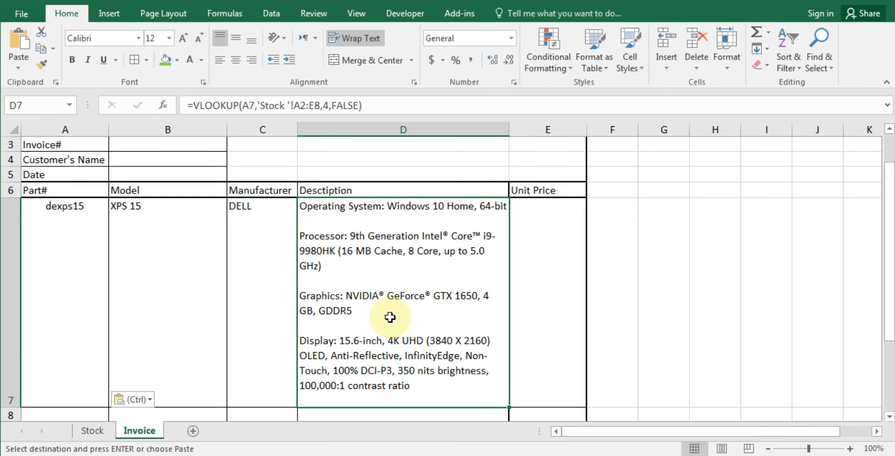
pyautogui.press('Left')
pyautogui.press('Left')
pyautogui.press('Left')
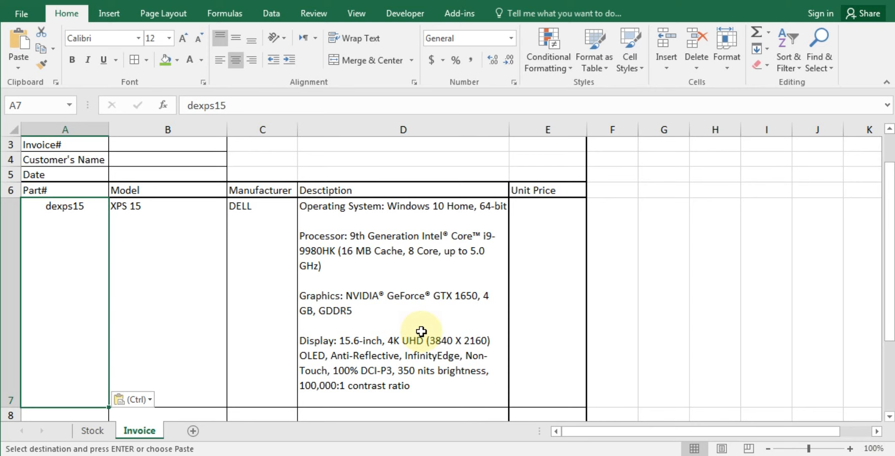
pyautogui.press('Up')
pyautogui.press('Up')
pyautogui.press('Up')
pyautogui.press('Up')
pyautogui.press('Up')
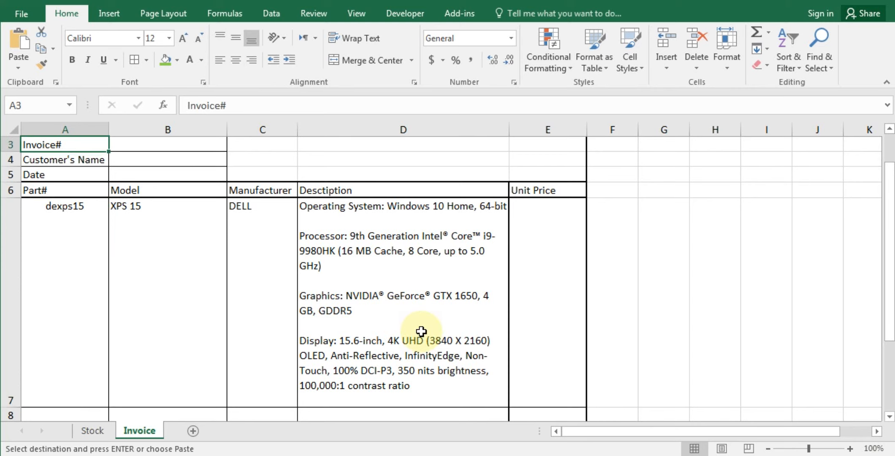
pyautogui.press('Down')
pyautogui.press('Down')
pyautogui.press('Down')
pyautogui.press('Down')
pyautogui.press('Down')
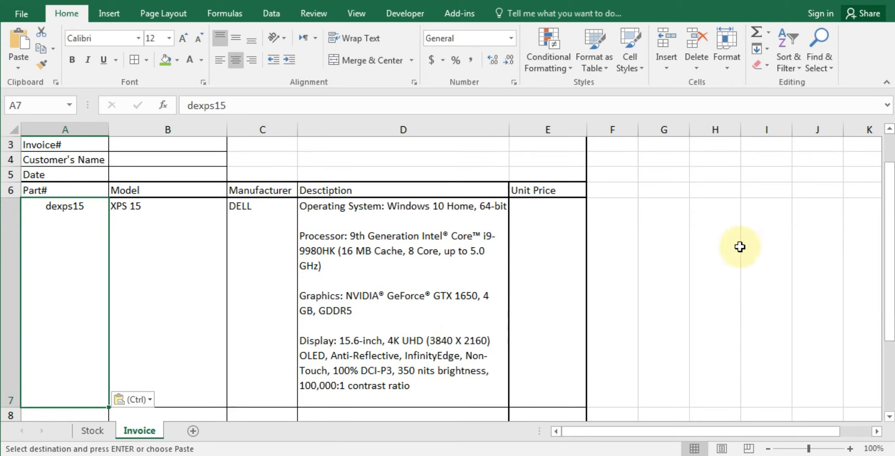
# Review the invoice's row 7 cells, from the empty Unit Price back through the lookup formulas to the part number.
pyautogui.click(552, 233)
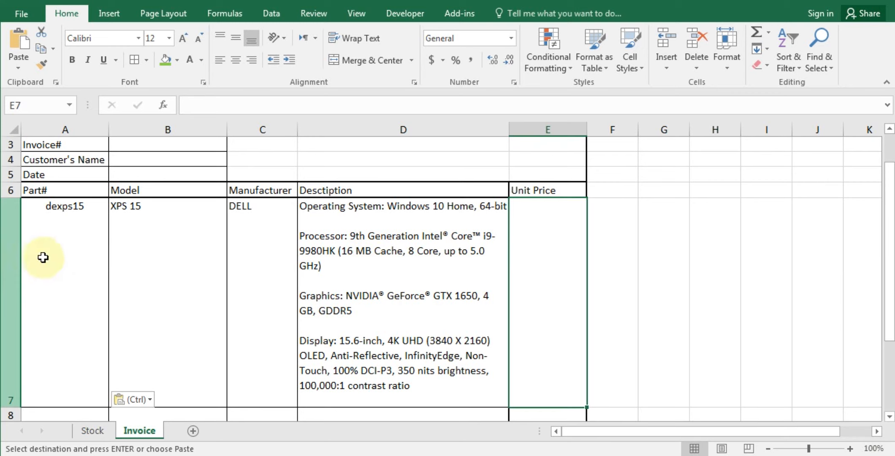
pyautogui.click(53, 245)
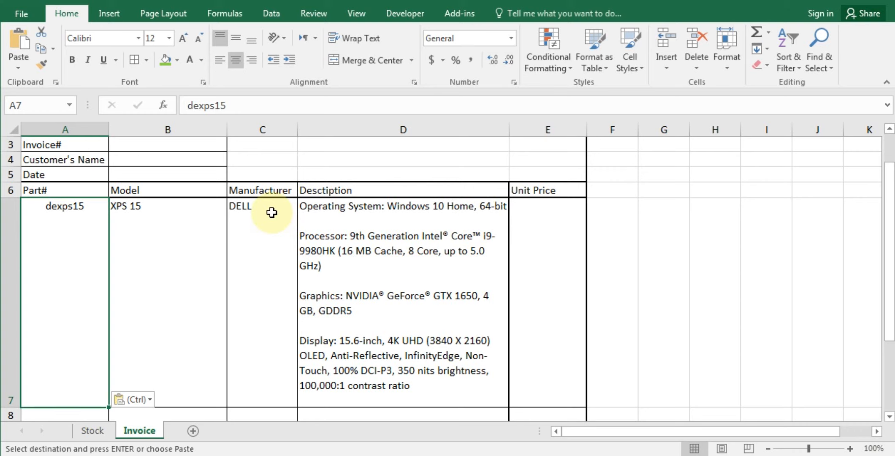
pyautogui.click(353, 250)
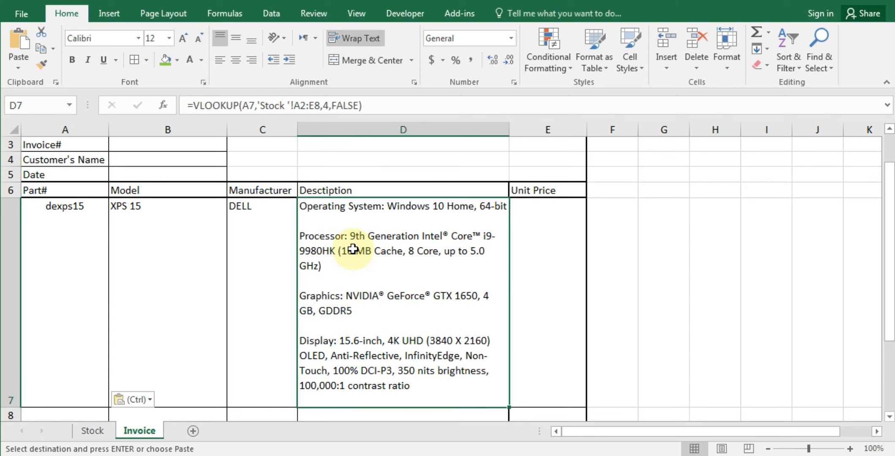
pyautogui.click(228, 258)
pyautogui.click(174, 270)
pyautogui.click(67, 235)
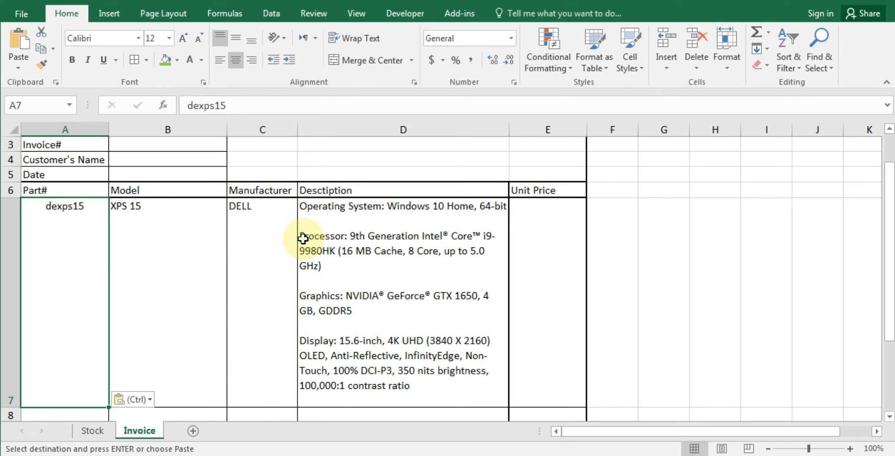
pyautogui.press('Up')
pyautogui.press('Up')
pyautogui.press('Up')
pyautogui.press('Up')
pyautogui.press('Up')
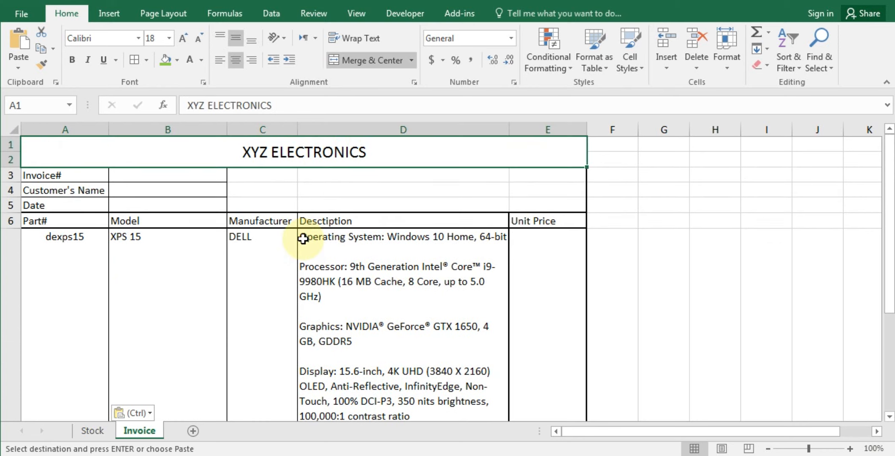
# Cancel the pending copy and examine the order of the Part#, Model Name and Manufacturer columns on the Stock sheet.
pyautogui.click(91, 431)
pyautogui.press('Escape')
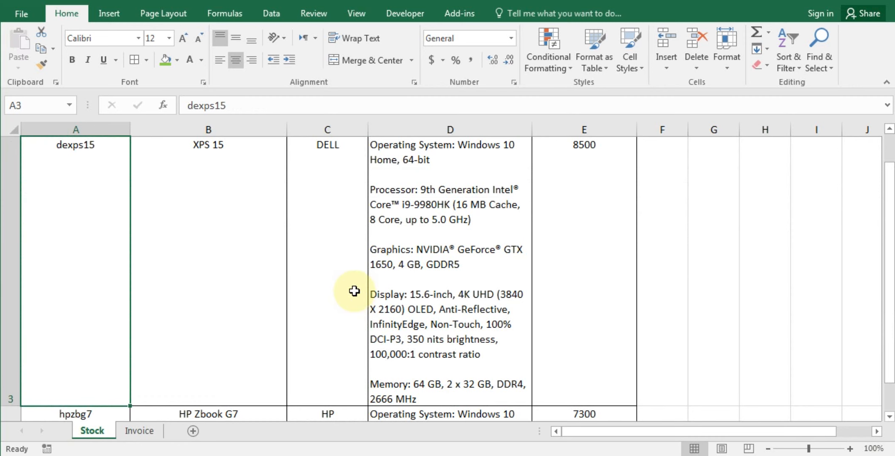
pyautogui.press('Up')
pyautogui.press('Up')
pyautogui.press('Down')
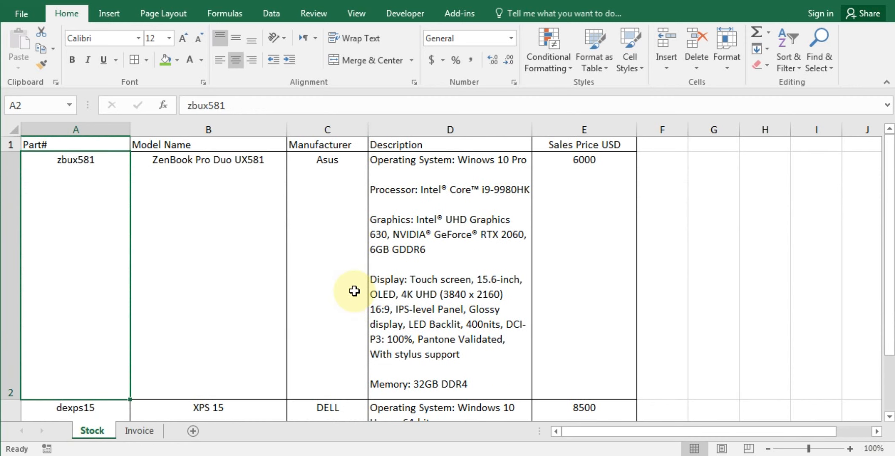
pyautogui.press('Right')
pyautogui.press('Right')
pyautogui.press('Up')
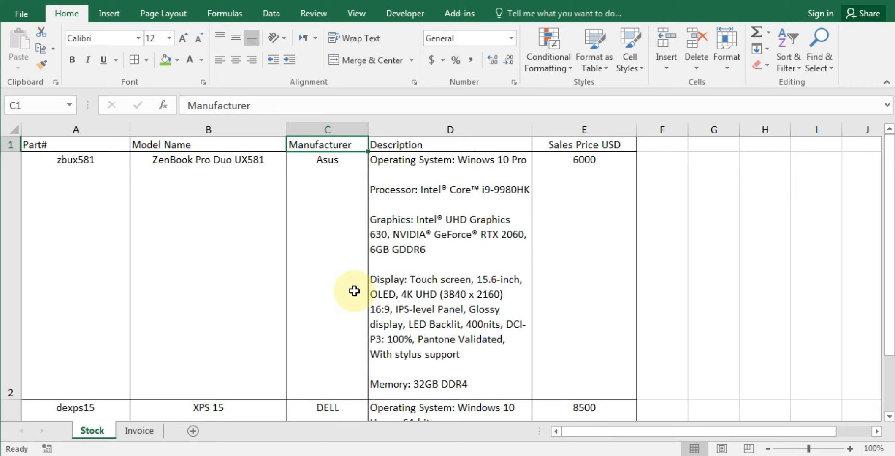
pyautogui.press('Left')
pyautogui.press('Left')
pyautogui.press('Down')
pyautogui.press('Right')
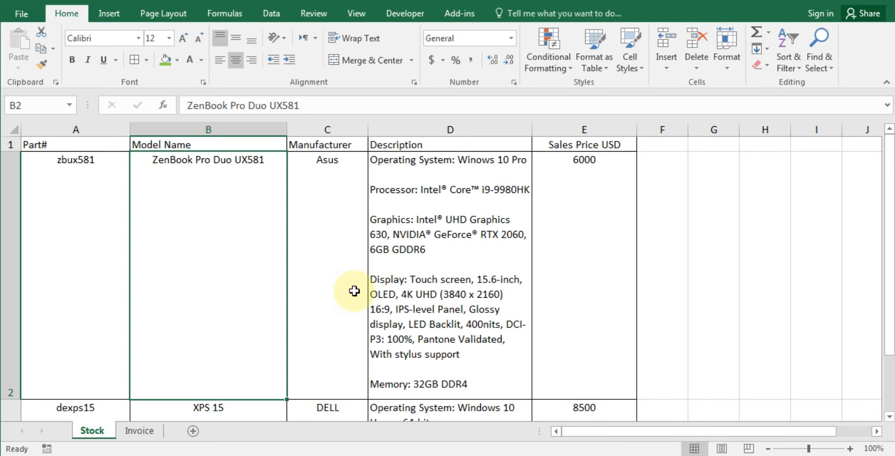
pyautogui.press('Right')
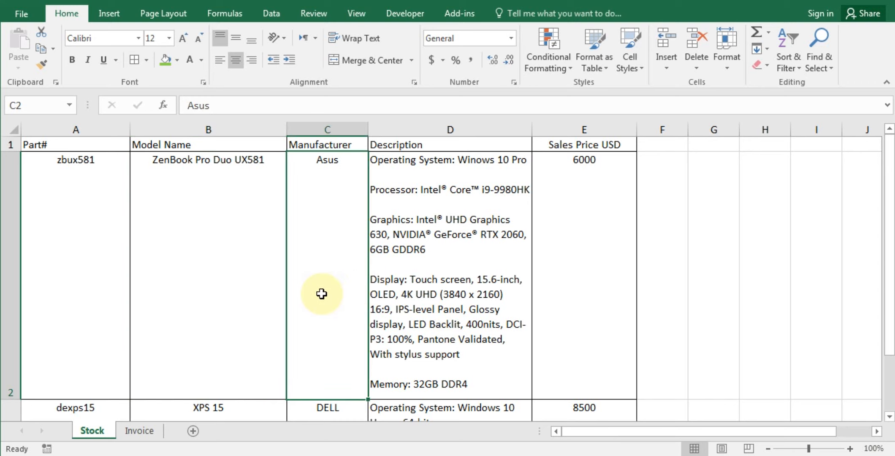